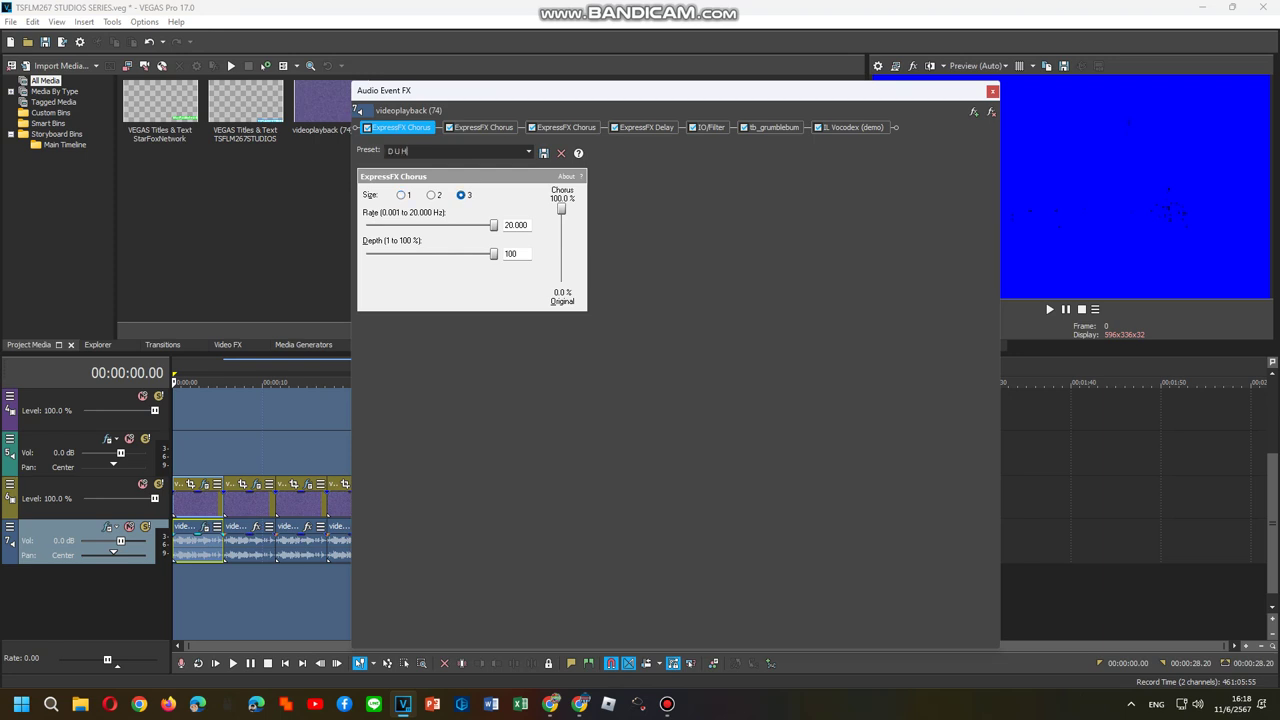
# Step: Choose presets for the ExpressFX Chorus effects in the chain, using What Teh X for the second chorus
pyautogui.hotkey('alt', 'Down')
pyautogui.press('Return')
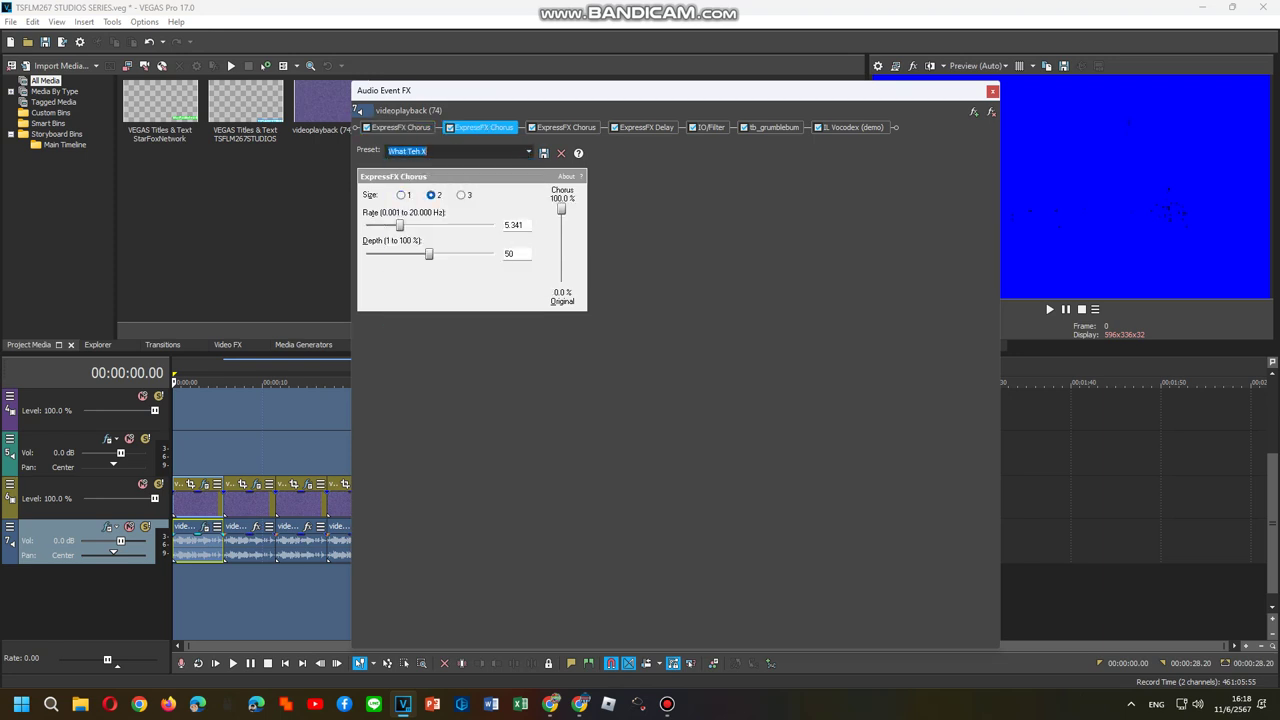
pyautogui.hotkey('ctrl', 'Tab')
pyautogui.hotkey('alt', 'Down')
pyautogui.press('Down')
pyautogui.press('Down')
pyautogui.press('Return')
pyautogui.press('End')
# Step: Apply the [Sys] Robot preset to the ExpressFX Delay effect
pyautogui.hotkey('ctrl', 'Tab')
pyautogui.hotkey('alt', 'Down')
pyautogui.press('End')
pyautogui.press('Return')
pyautogui.press('End')
# Step: Save the audio effect chain as a plug-in package named Songup V-Z in FX Packages
pyautogui.press('Tab')
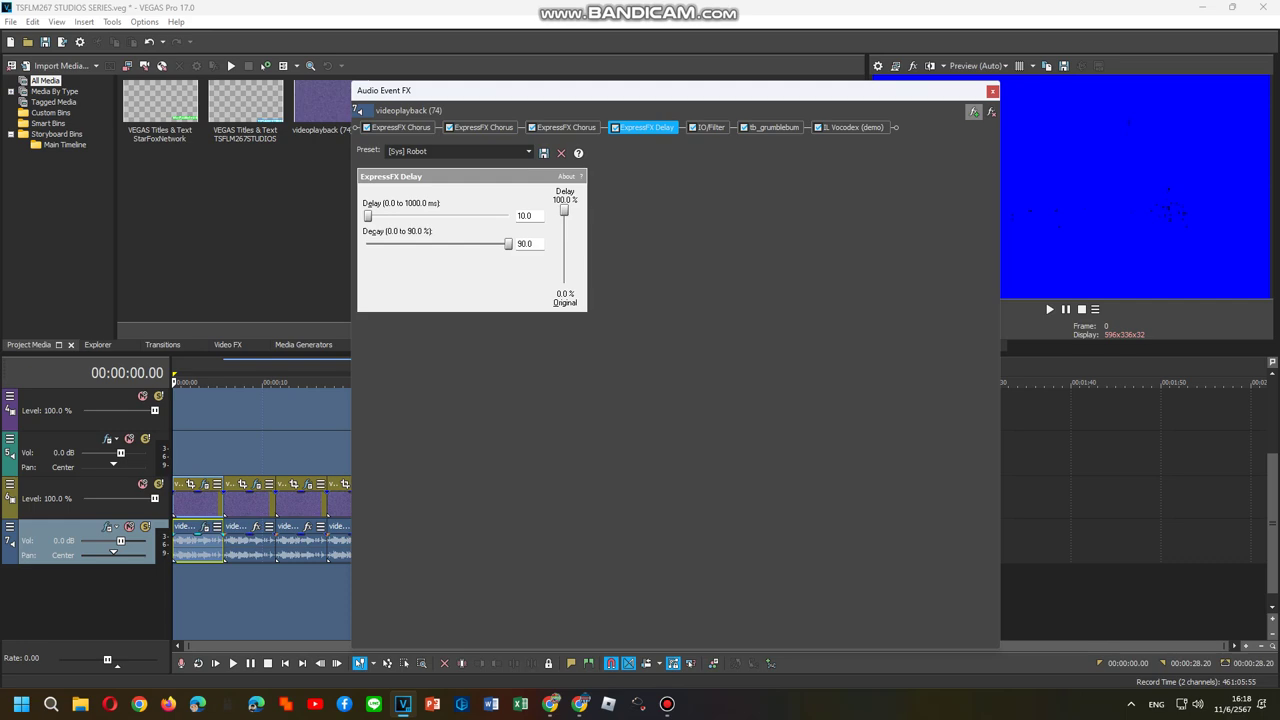
pyautogui.press('Return')
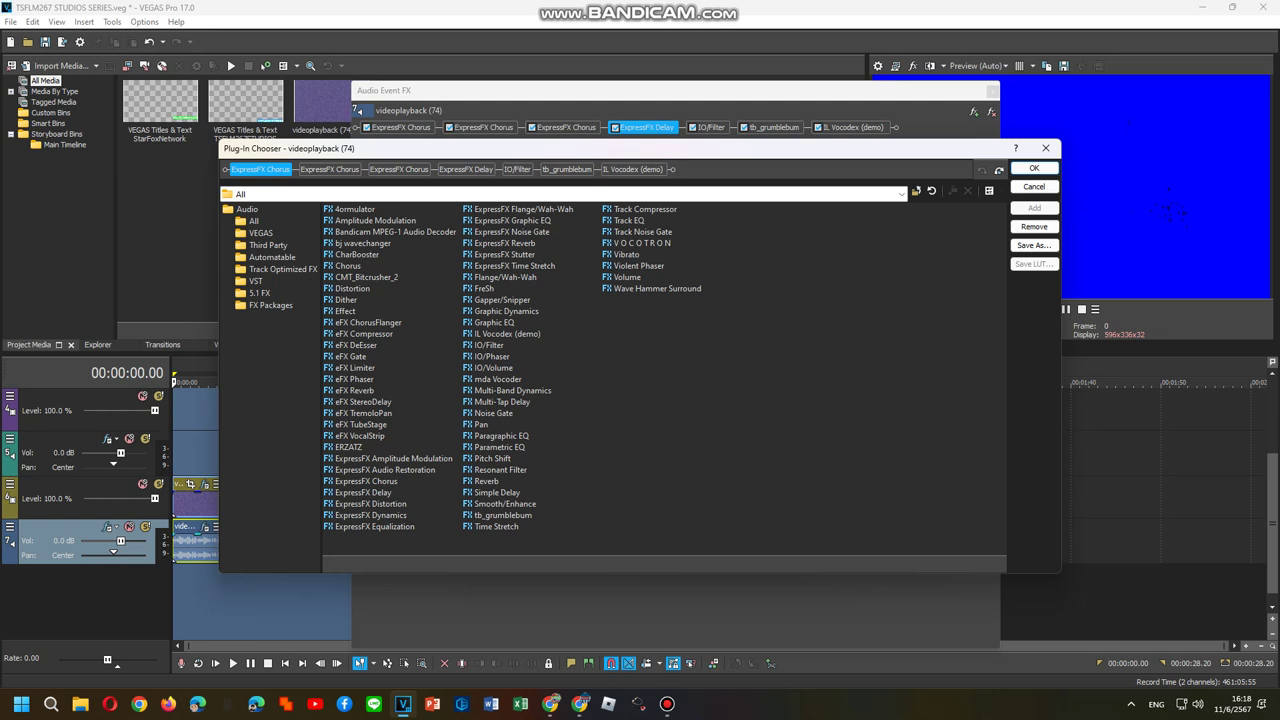
pyautogui.click(270, 305)
pyautogui.click(1034, 245)
pyautogui.write('Songup V-Z')
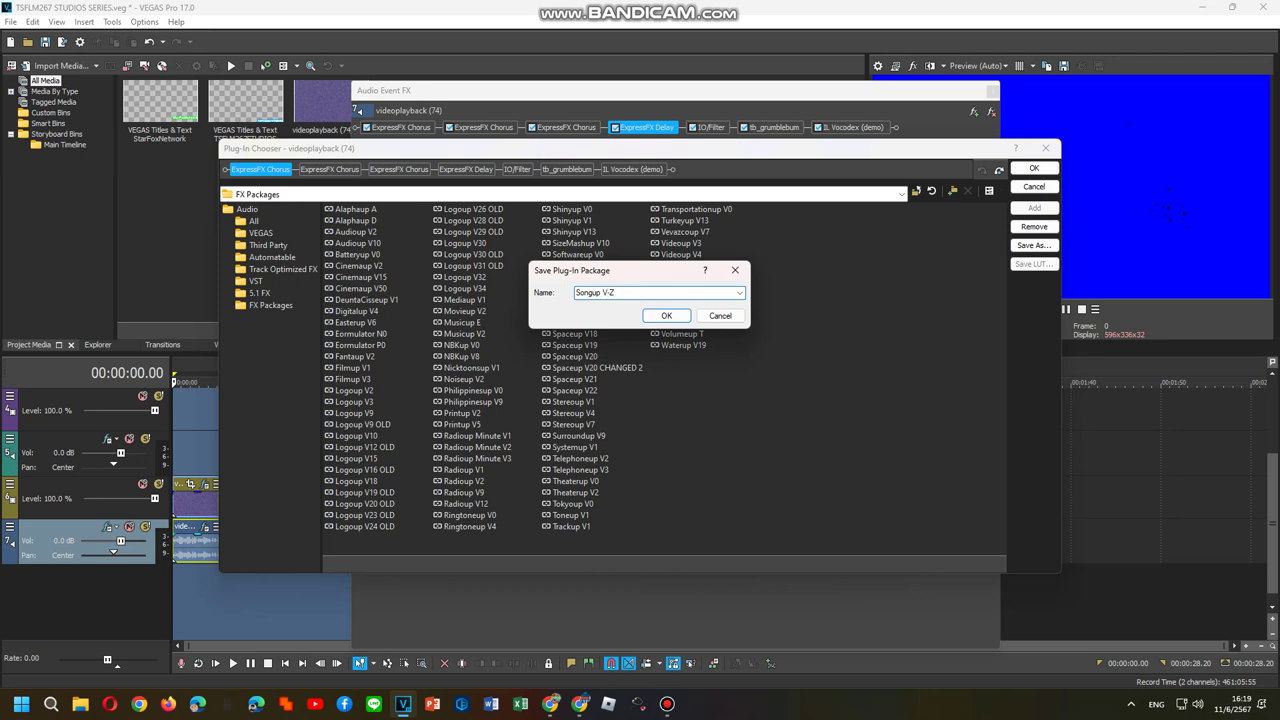
pyautogui.press('Return')
pyautogui.press('Return')
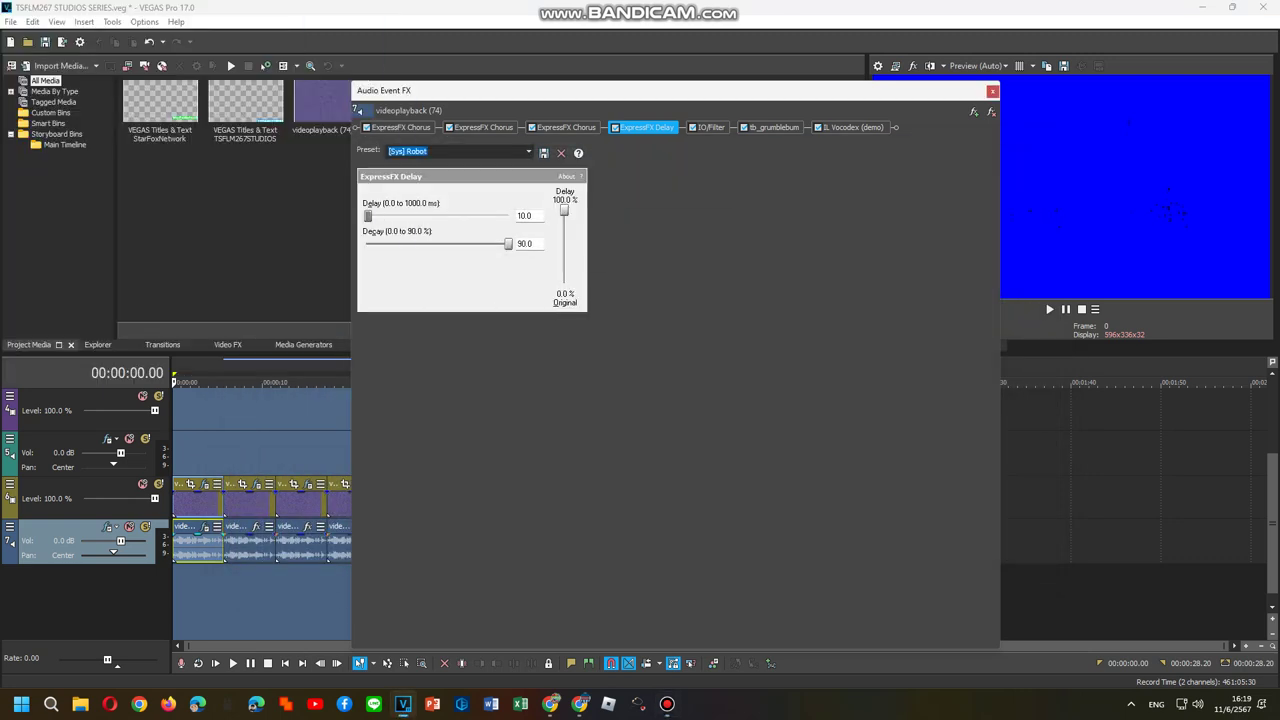
# Step: Apply the 16 Segments preset to the IO/Filter effect of the first audio event
pyautogui.click(711, 127)
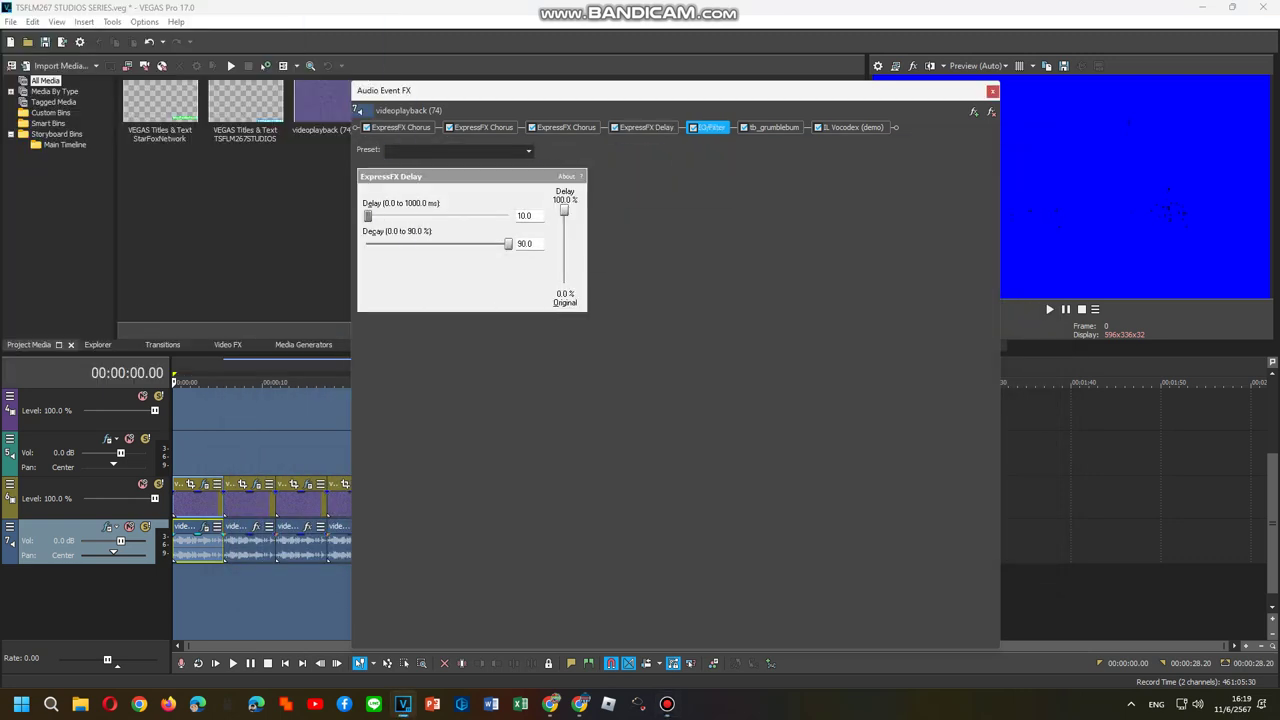
pyautogui.hotkey('alt', 'Down')
pyautogui.press('Down')
pyautogui.press('Down')
pyautogui.press('Down')
pyautogui.press('Down')
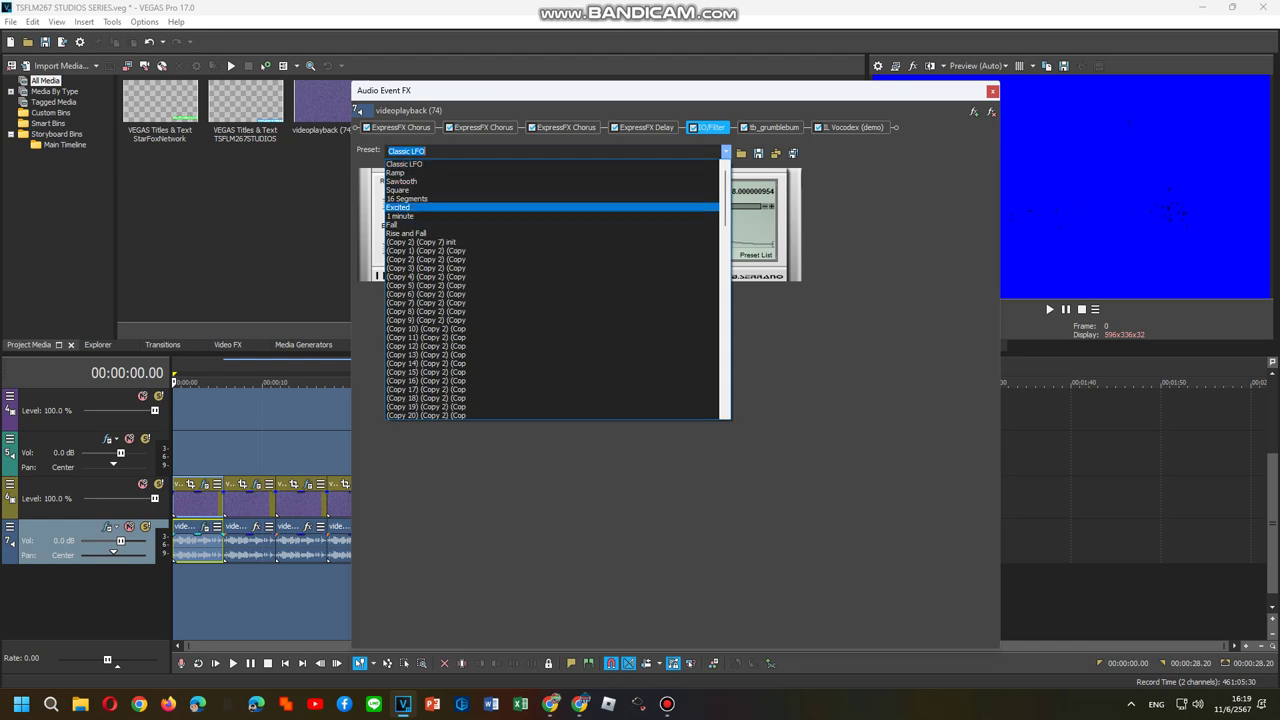
pyautogui.press('Return')
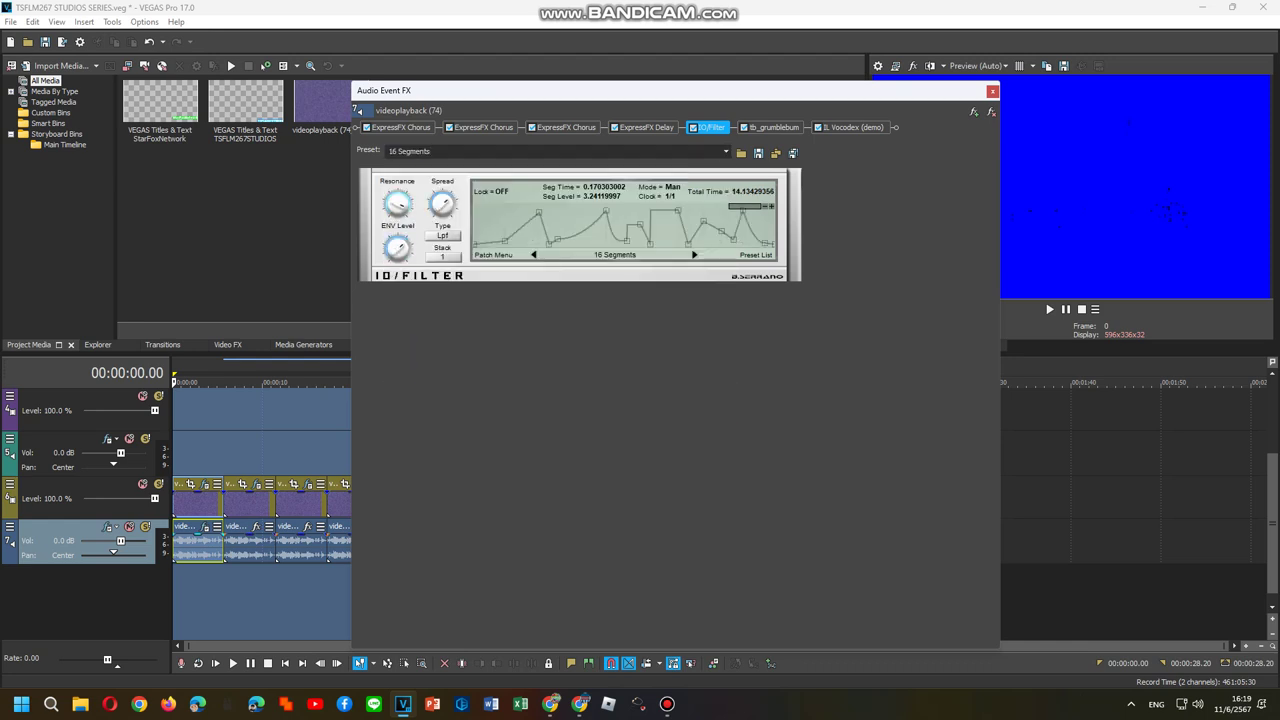
# Step: Load the Elderly preset in the first event's IL Vocodex and set its carrier synthesizer to Chip
pyautogui.click(851, 127)
pyautogui.click(688, 176)
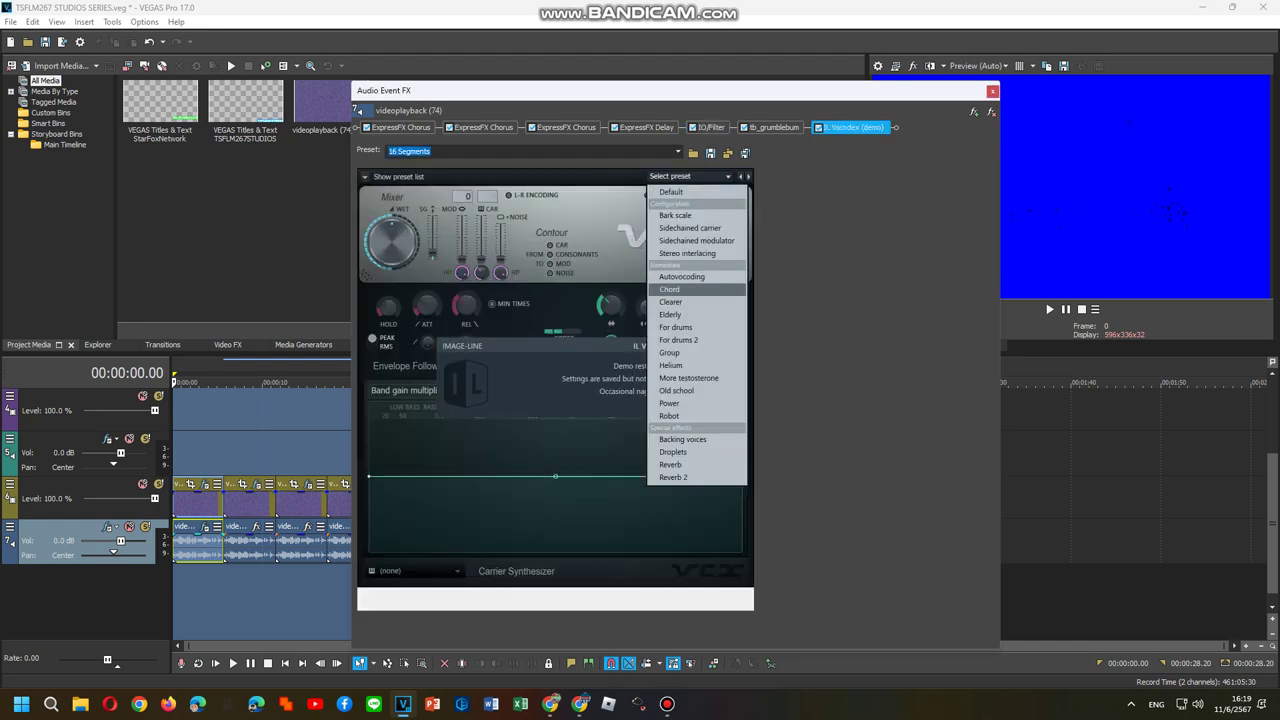
pyautogui.click(670, 314)
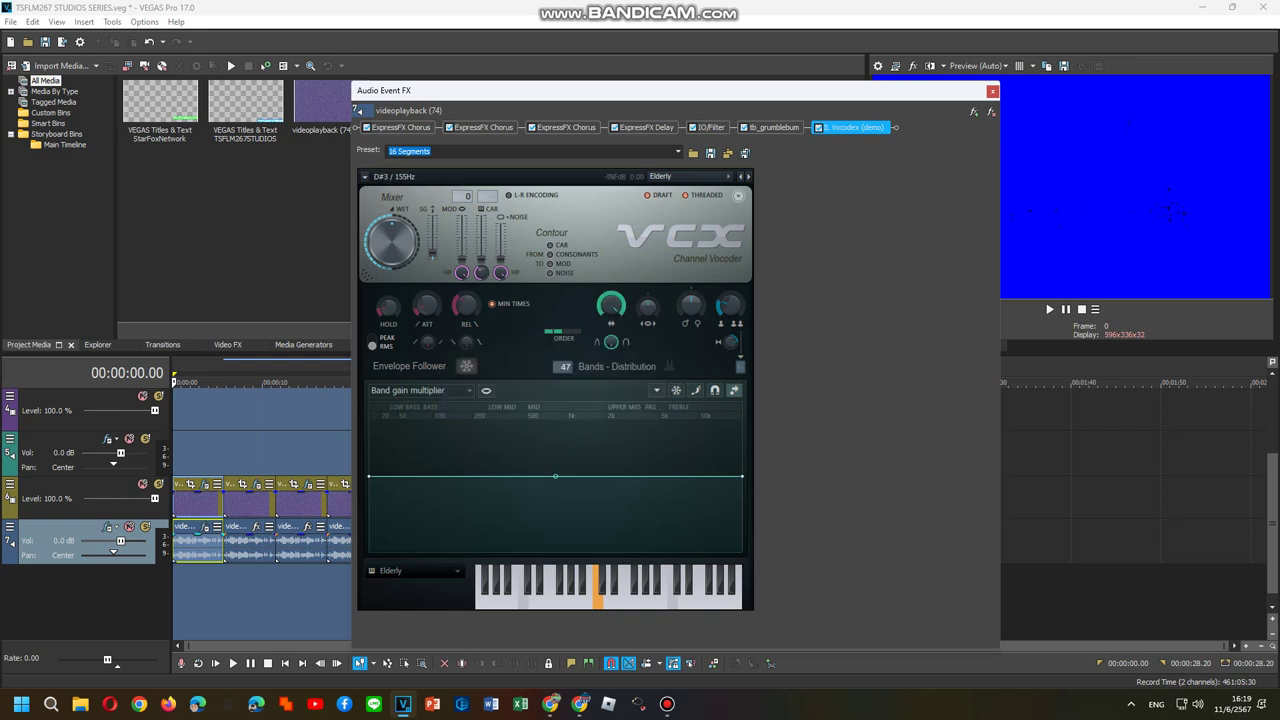
pyautogui.click(415, 570)
pyautogui.click(423, 609)
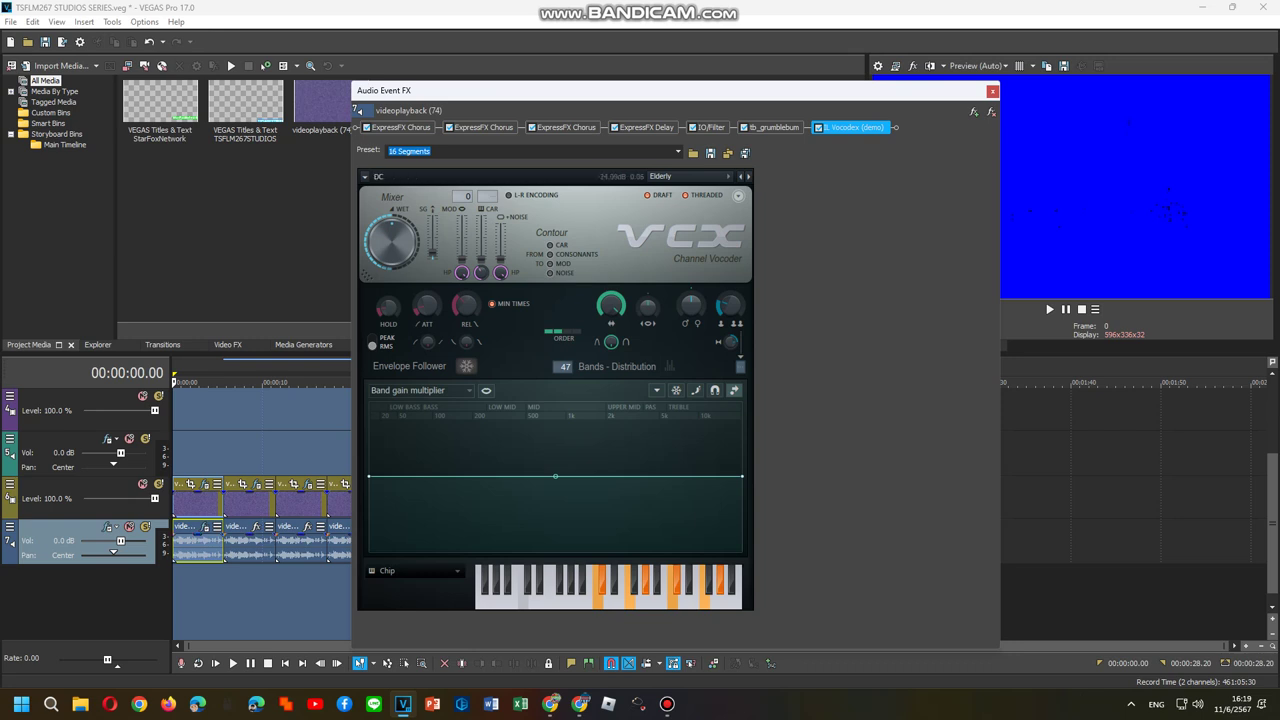
# Step: Add the Songup V-Z effect package to the second audio event
pyautogui.rightClick(250, 540)
pyautogui.click(300, 221)
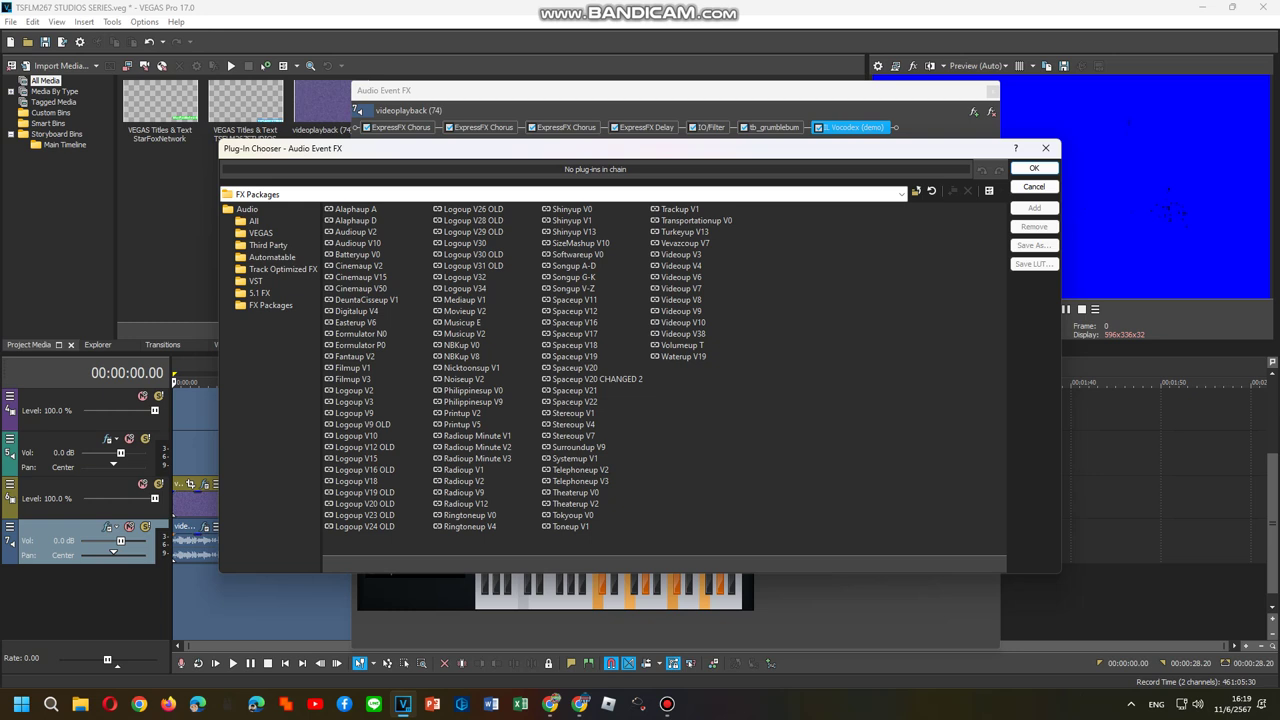
pyautogui.doubleClick(573, 288)
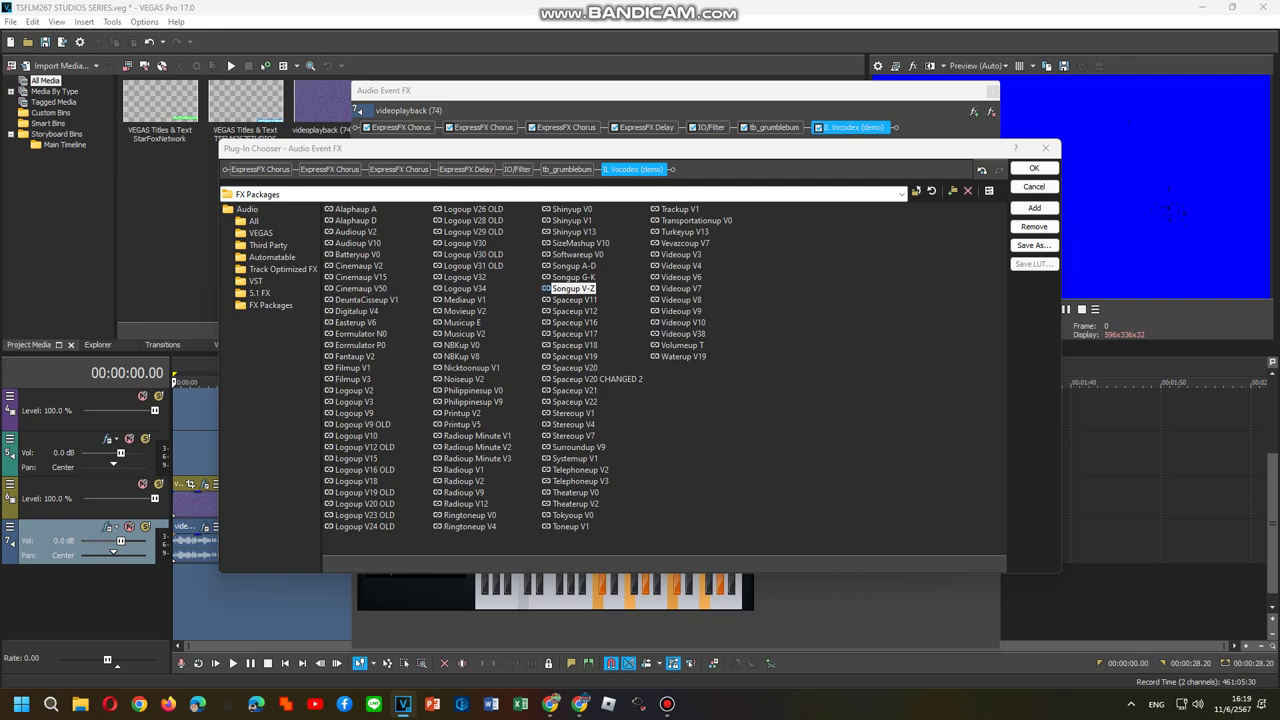
pyautogui.click(1034, 168)
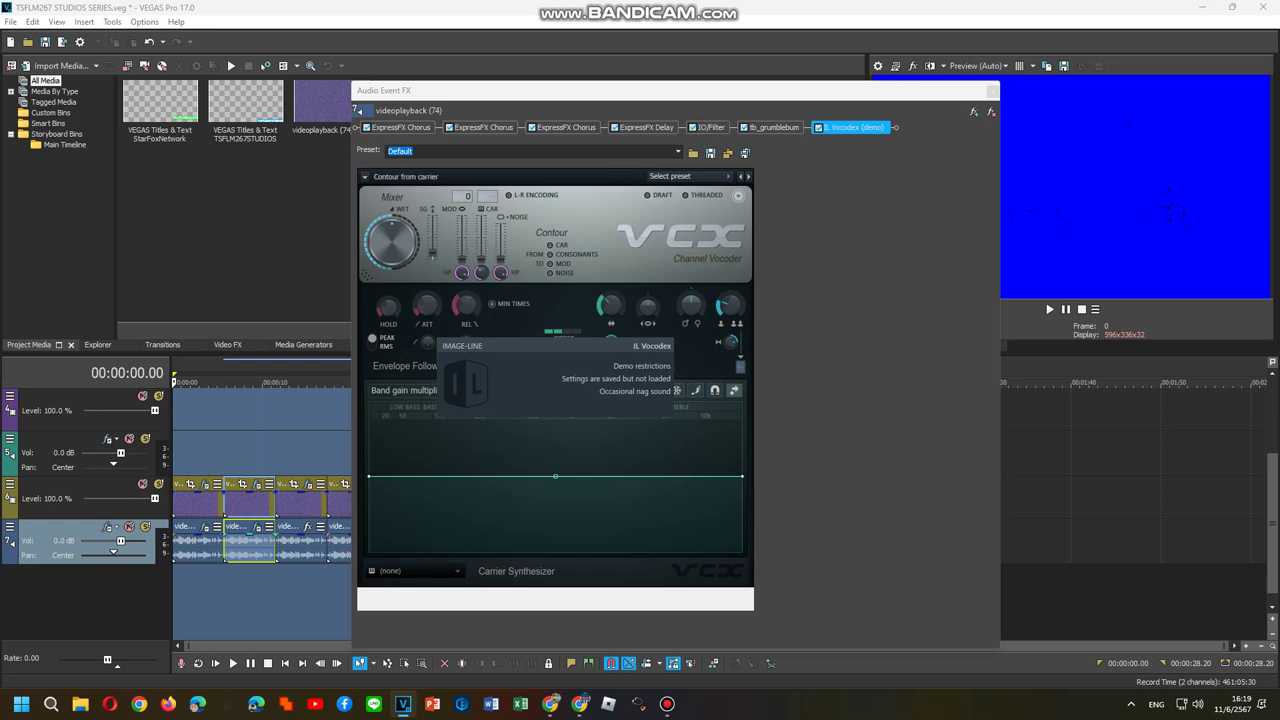
# Step: Load the Clearer preset in the second event's IL Vocodex and set its carrier synthesizer to Phased
pyautogui.click(670, 176)
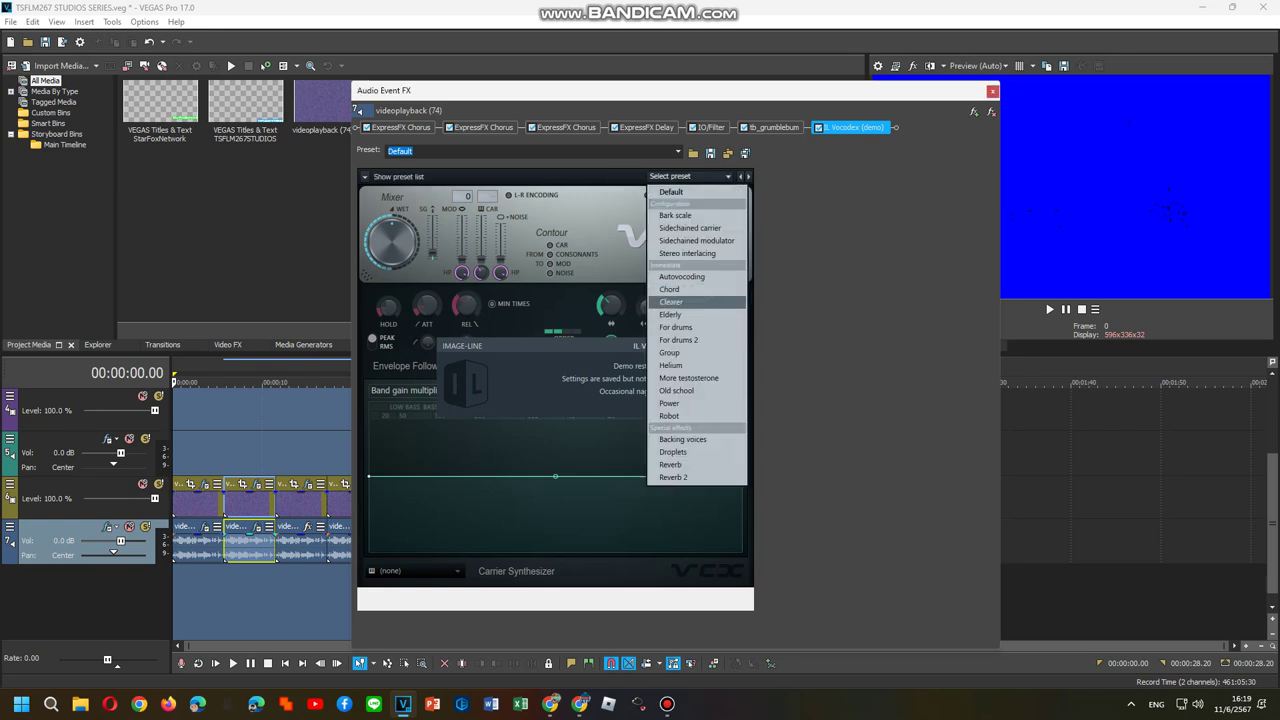
pyautogui.click(671, 302)
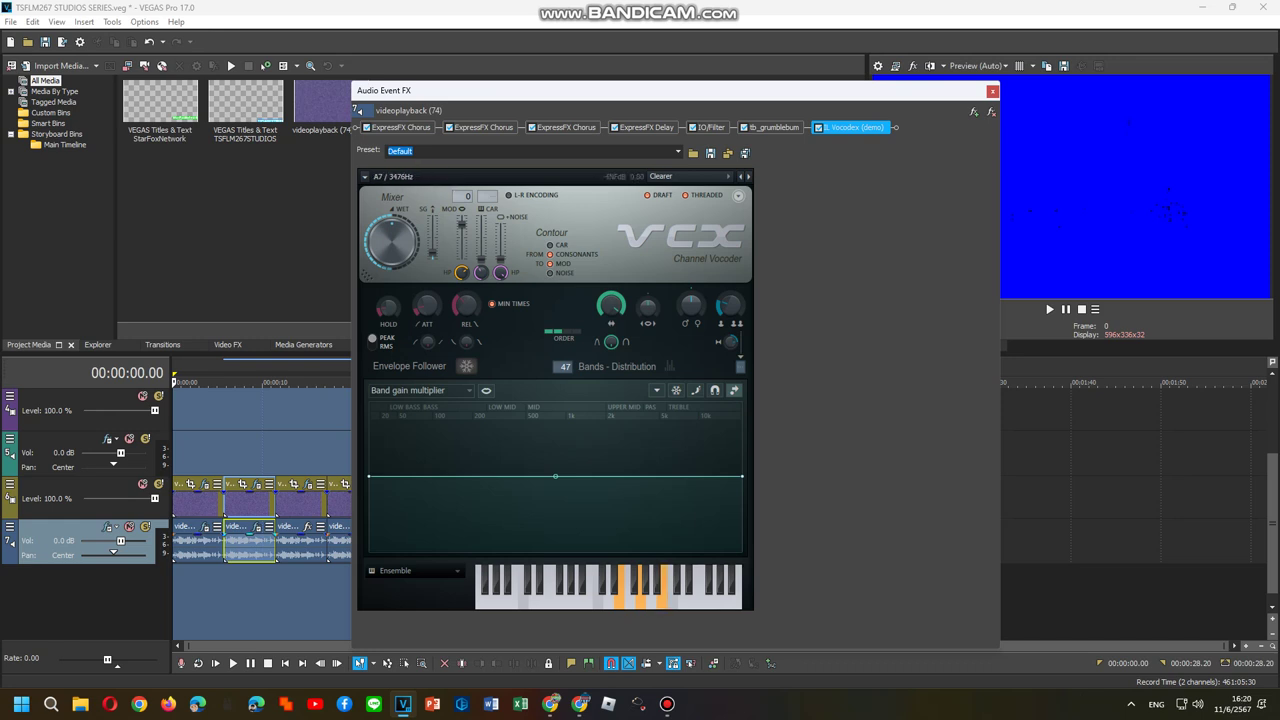
pyautogui.click(410, 570)
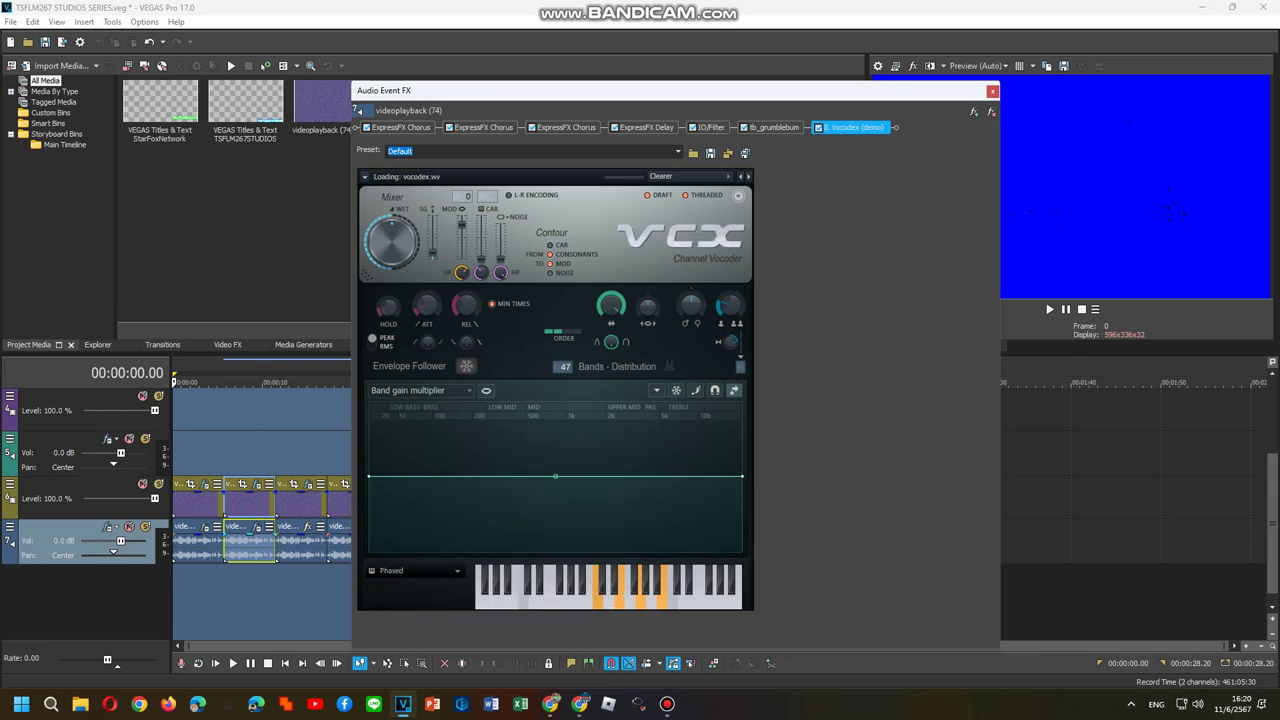
# Step: Add the Songup V-Z effect package to the third audio event
pyautogui.rightClick(286, 540)
pyautogui.click(328, 220)
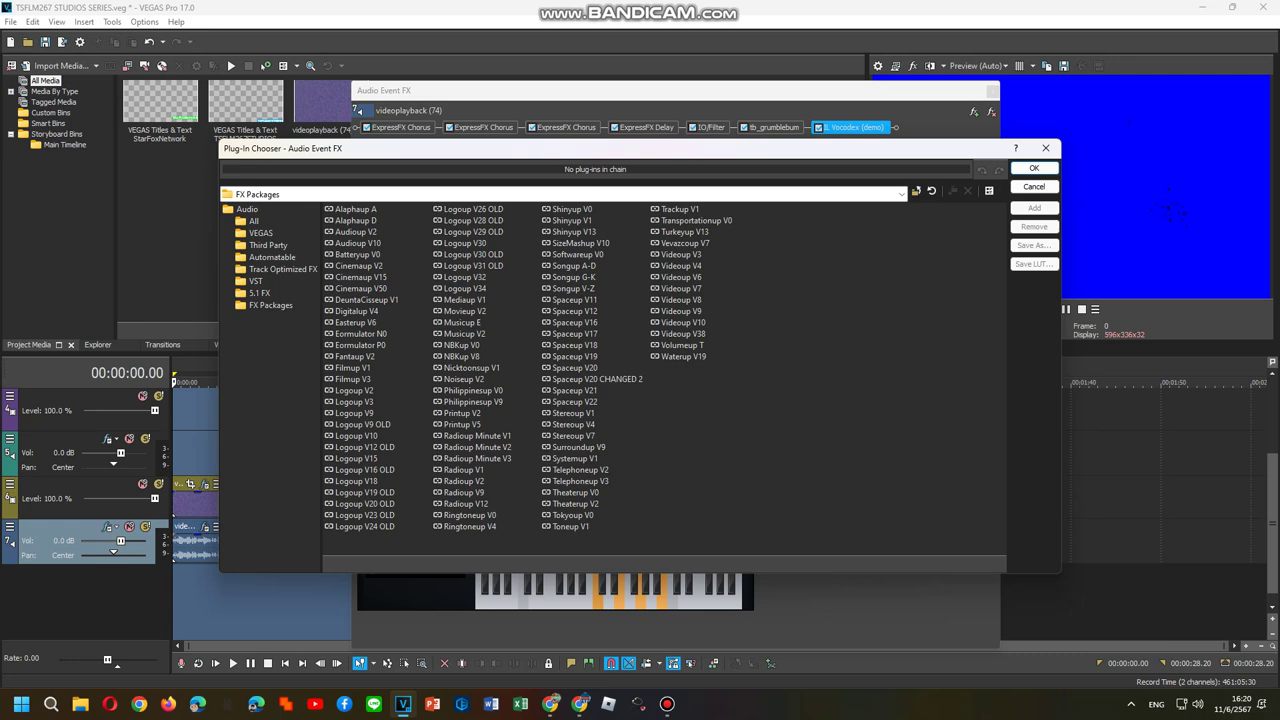
pyautogui.click(574, 288)
pyautogui.press('Escape')
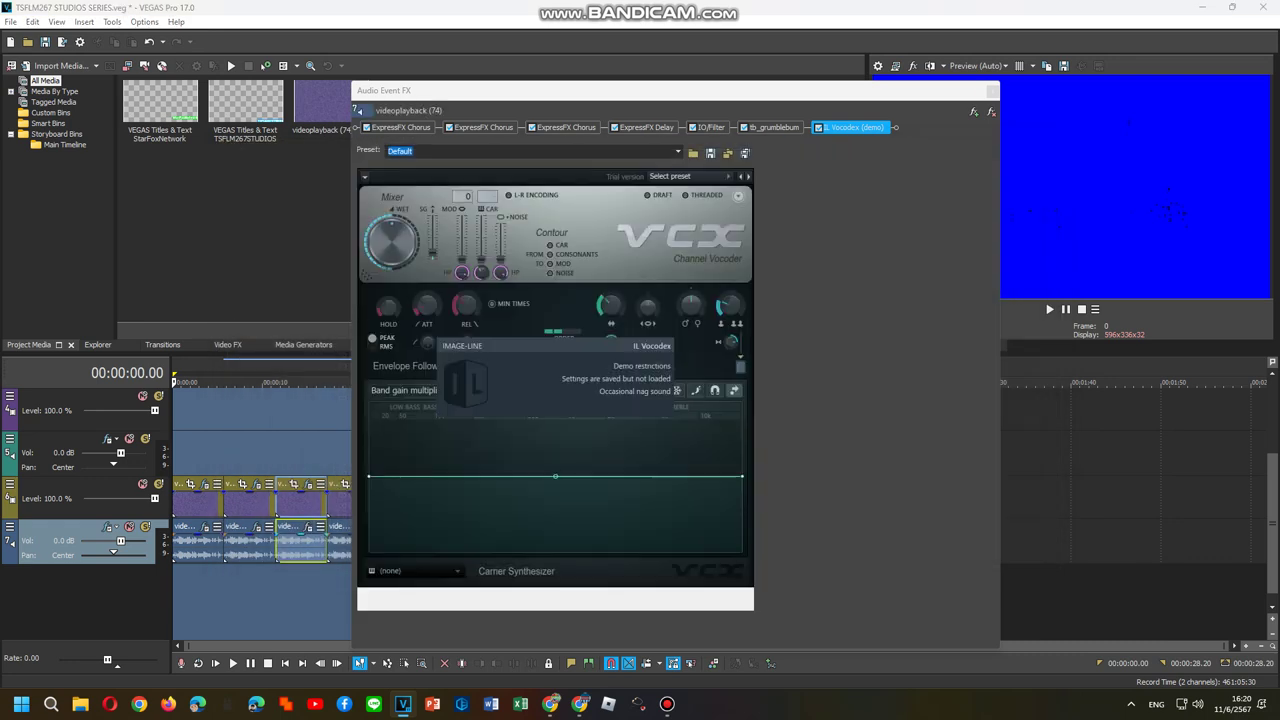
# Step: Apply the Excited preset to the third event's IO/Filter effect
pyautogui.click(711, 127)
pyautogui.click(726, 151)
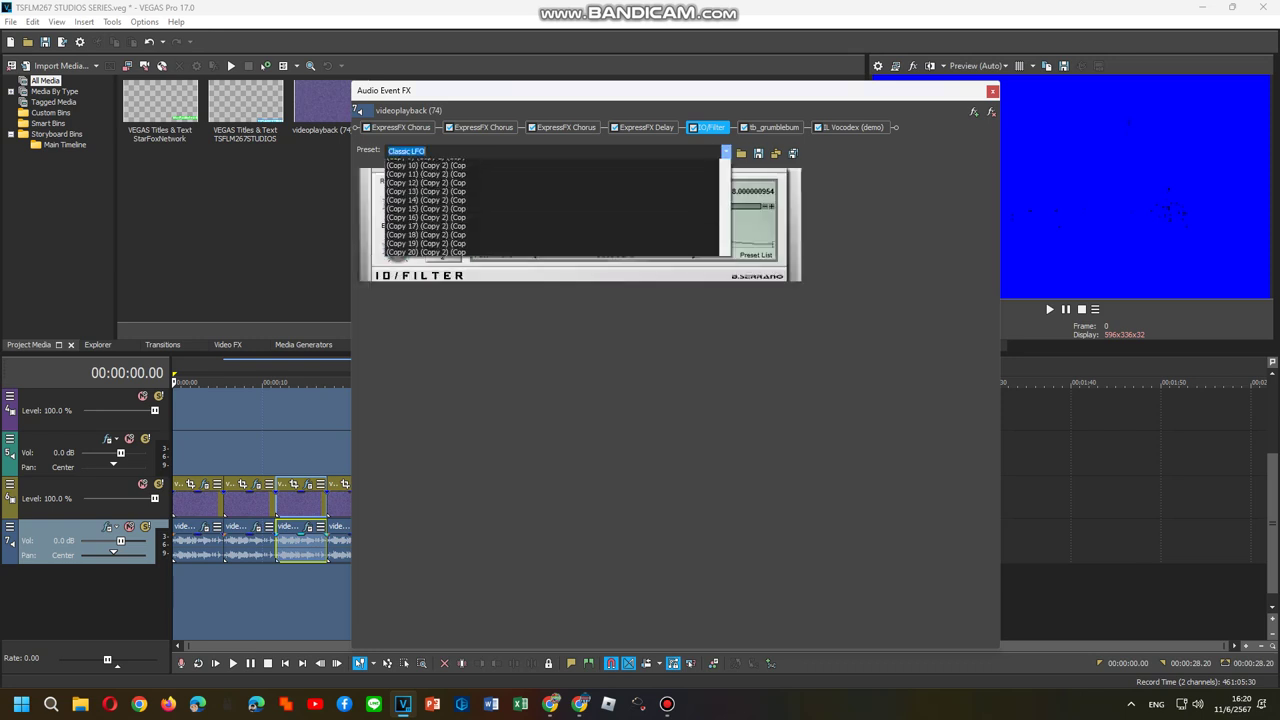
pyautogui.click(398, 207)
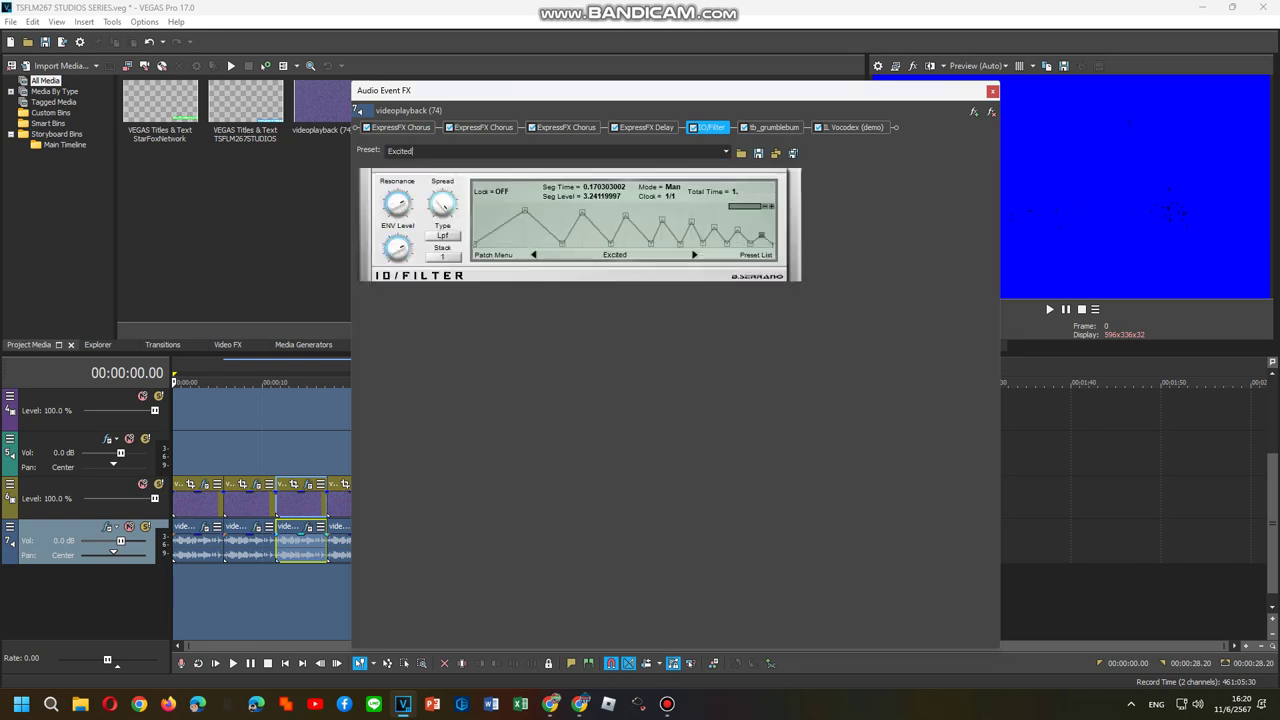
# Step: Load the Clearer preset in the third event's IL Vocodex and set its carrier synthesizer to Saw
pyautogui.click(852, 127)
pyautogui.click(690, 176)
pyautogui.click(670, 301)
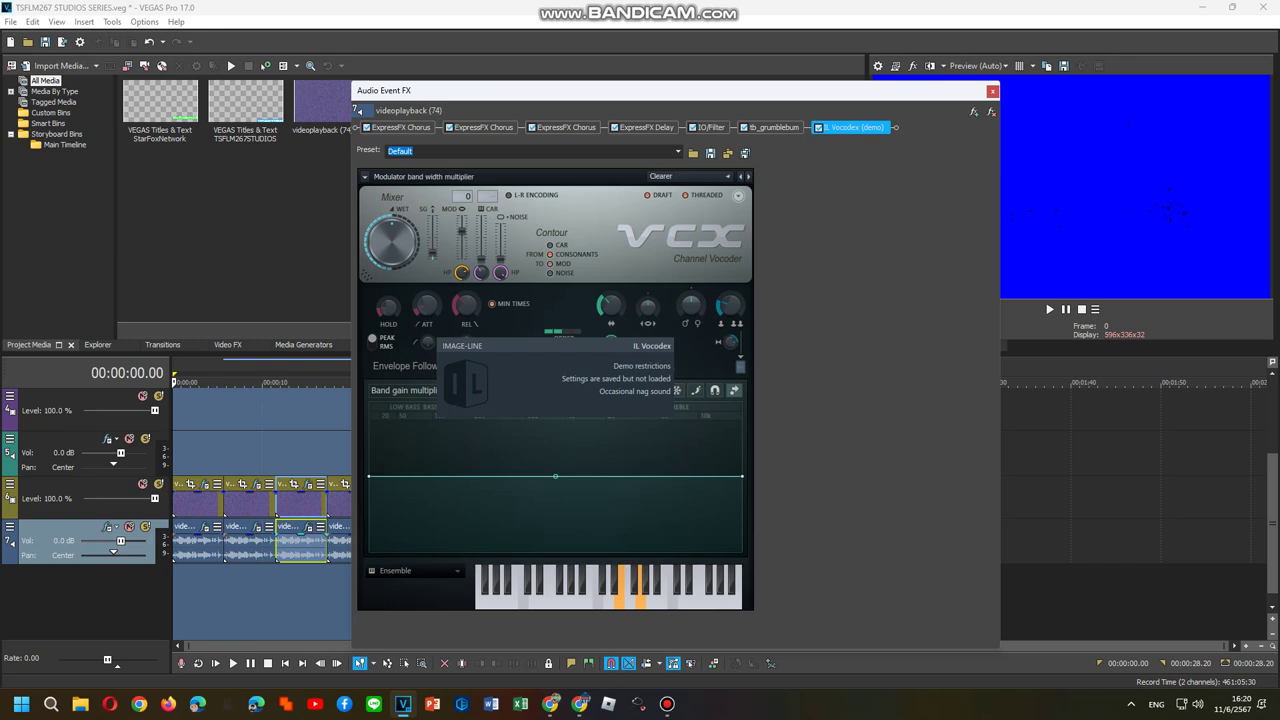
pyautogui.click(415, 570)
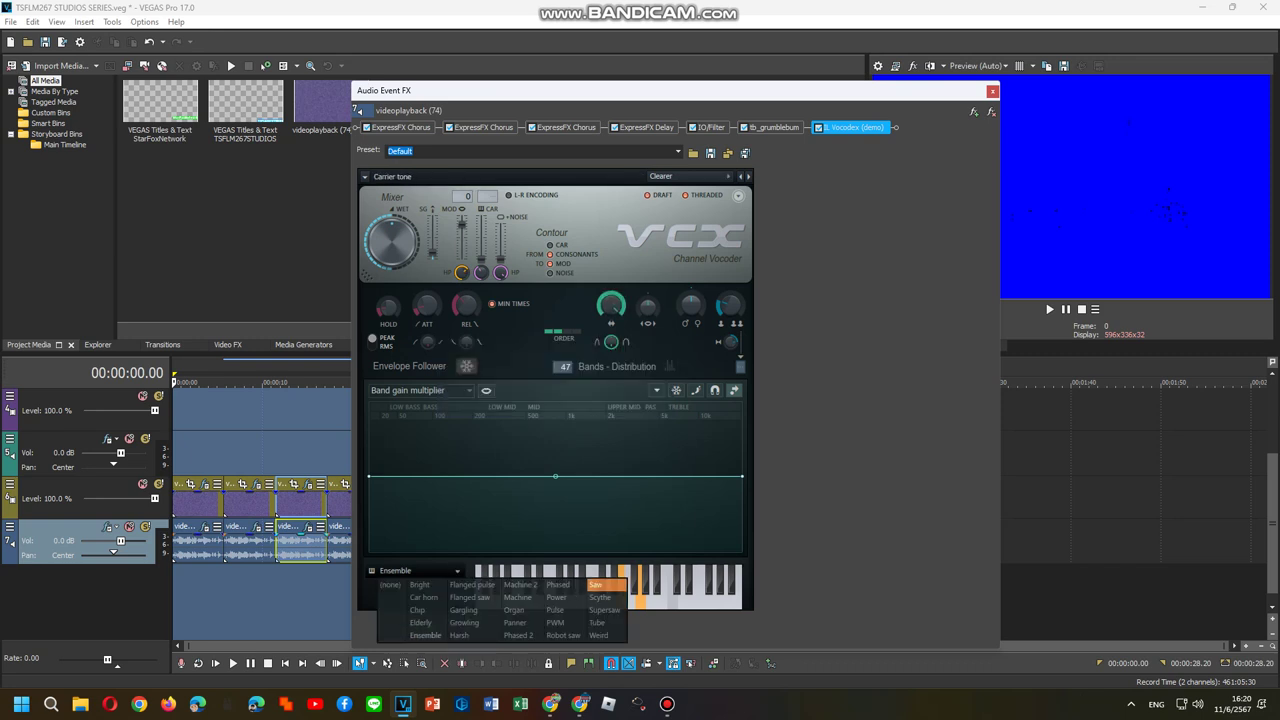
pyautogui.click(607, 584)
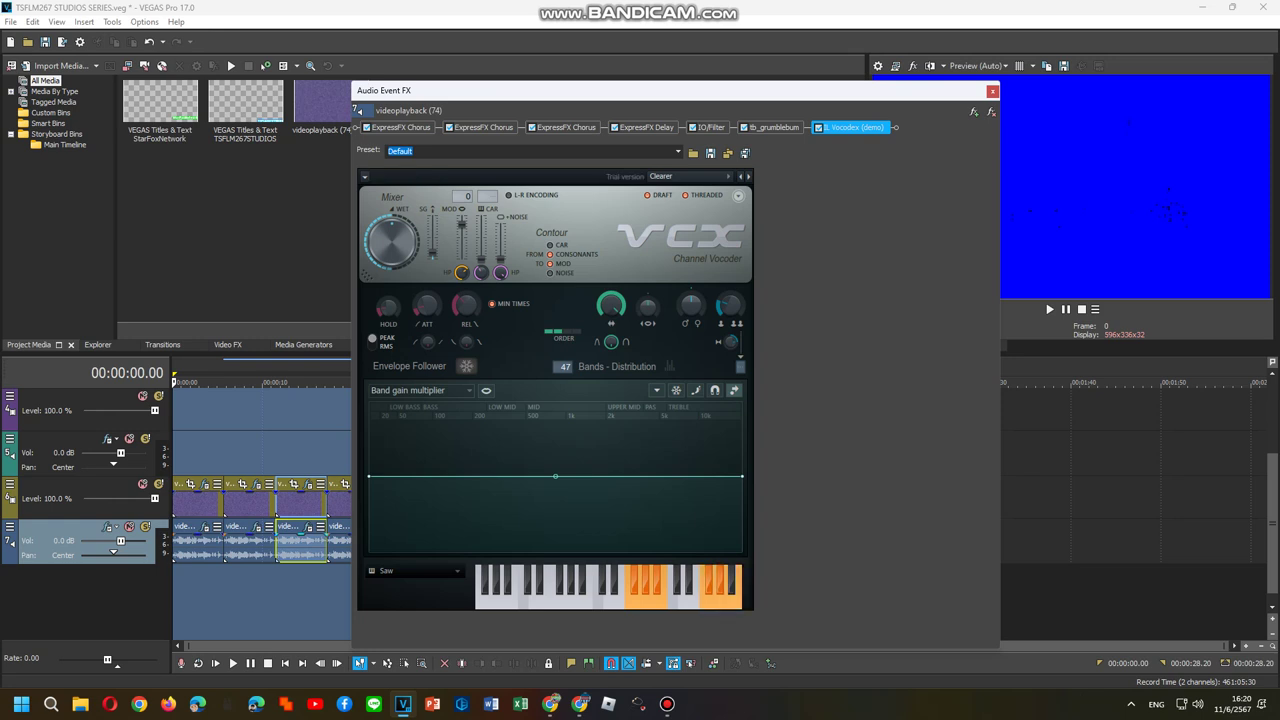
# Step: Add the Songup V-Z effect package to the fourth audio event
pyautogui.rightClick(338, 540)
pyautogui.click(400, 221)
pyautogui.click(357, 110)
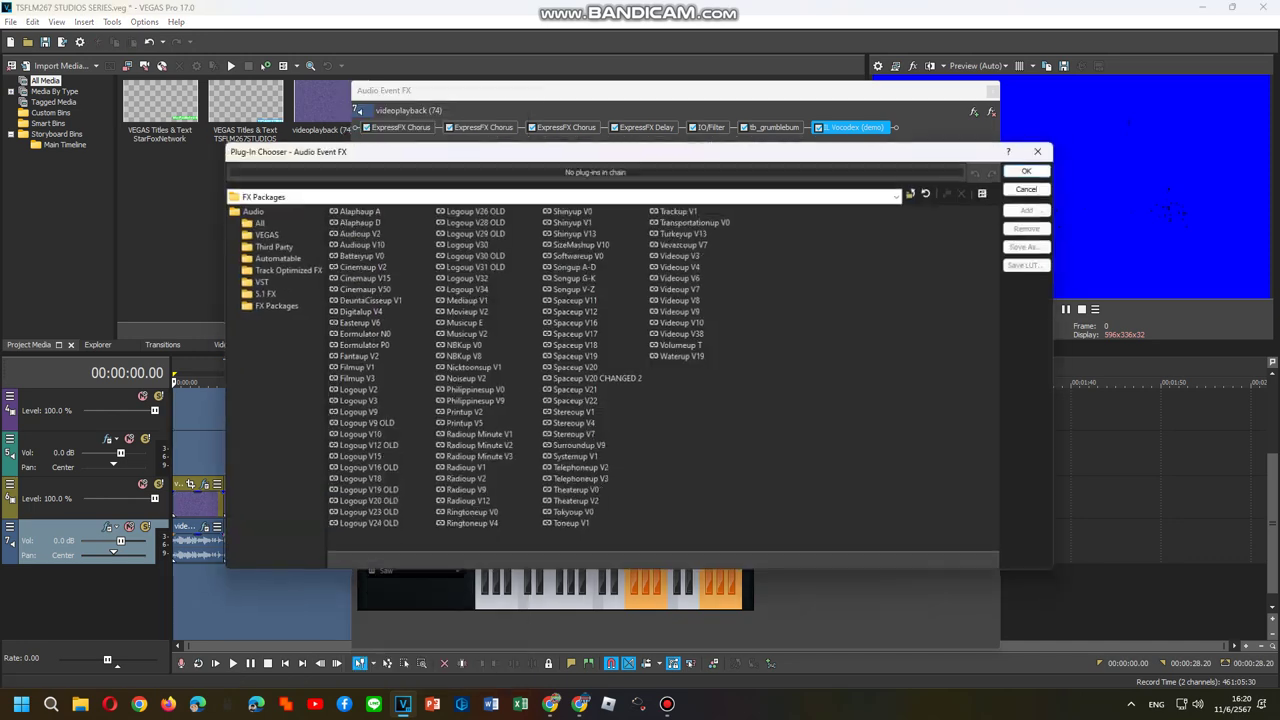
pyautogui.click(573, 288)
pyautogui.press('Return')
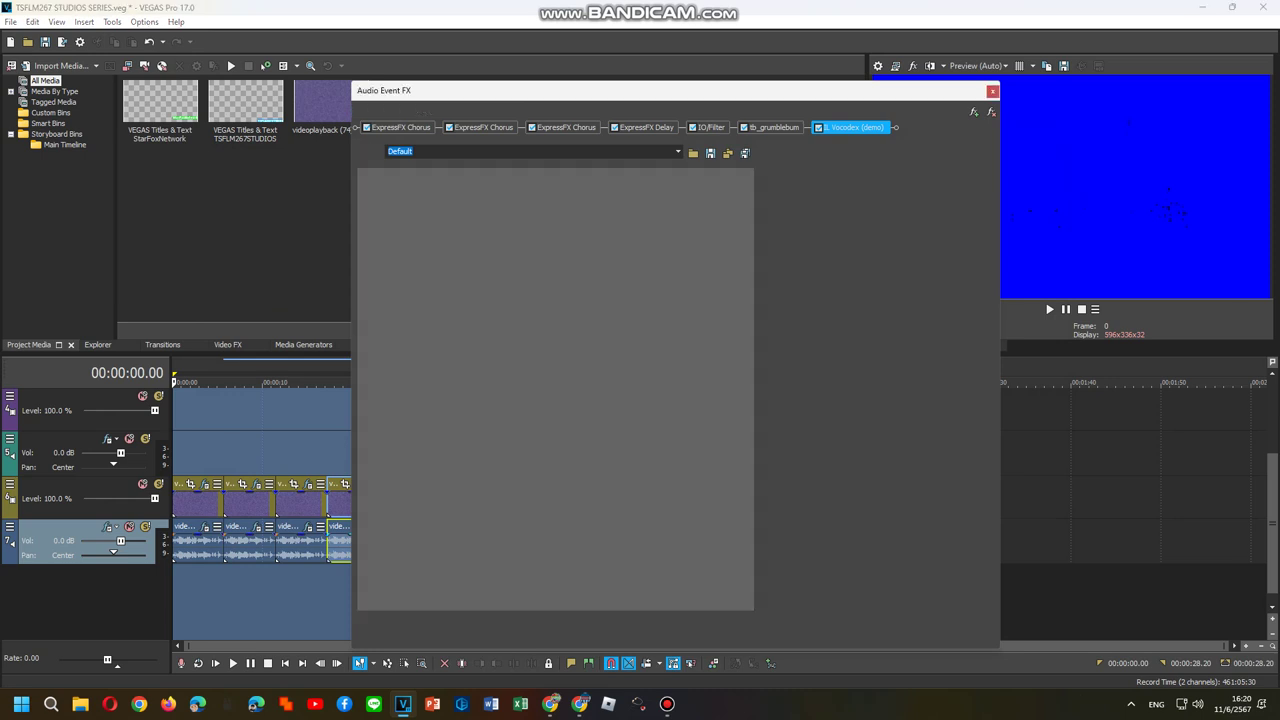
# Step: Load the Elderly preset in the fourth event's IL Vocodex and set its carrier synthesizer to Supersaw
pyautogui.click(685, 176)
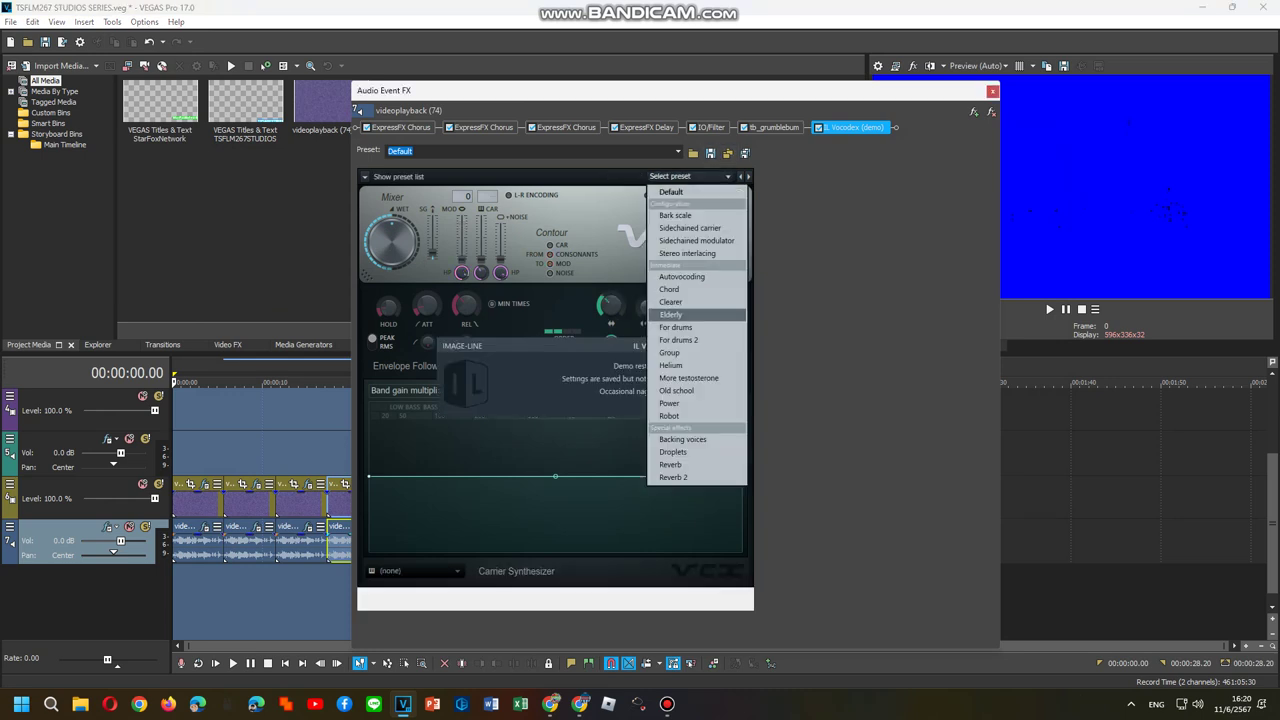
pyautogui.click(670, 314)
pyautogui.click(415, 571)
pyautogui.click(607, 611)
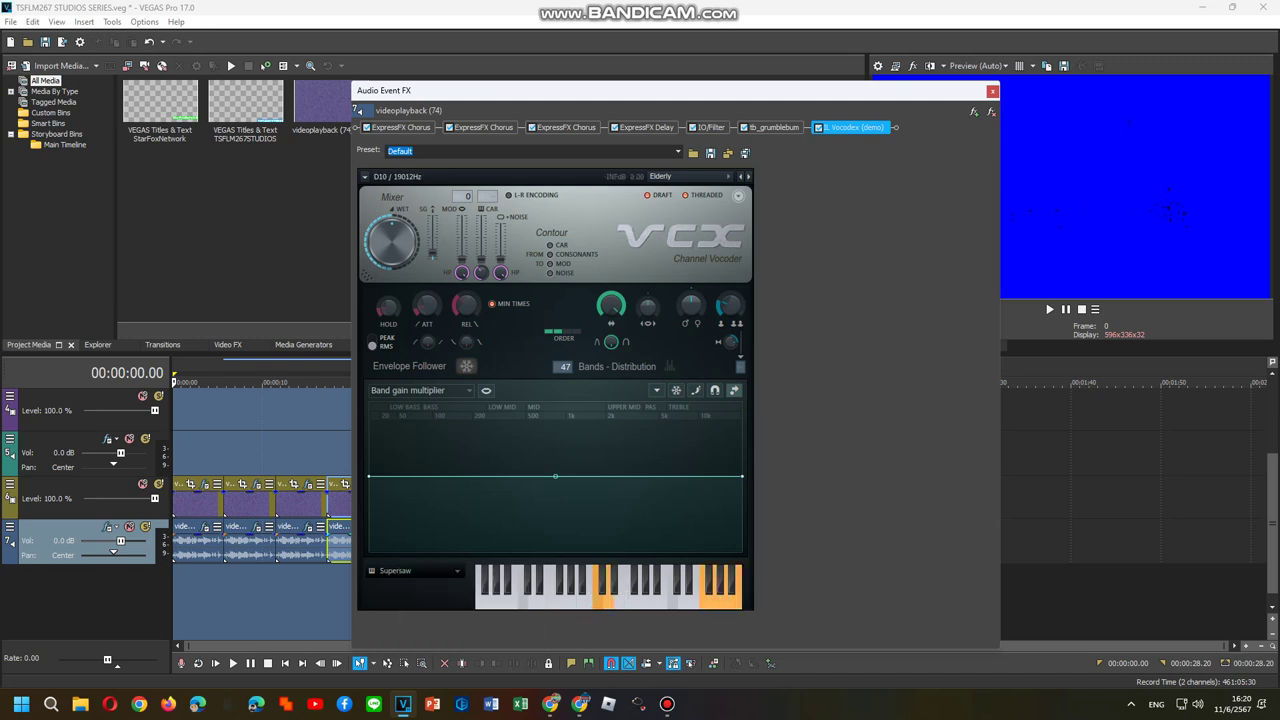
# Step: Apply the Rise and Fall preset to the fourth event's IO/Filter effect and close the effects window
pyautogui.click(711, 127)
pyautogui.click(725, 151)
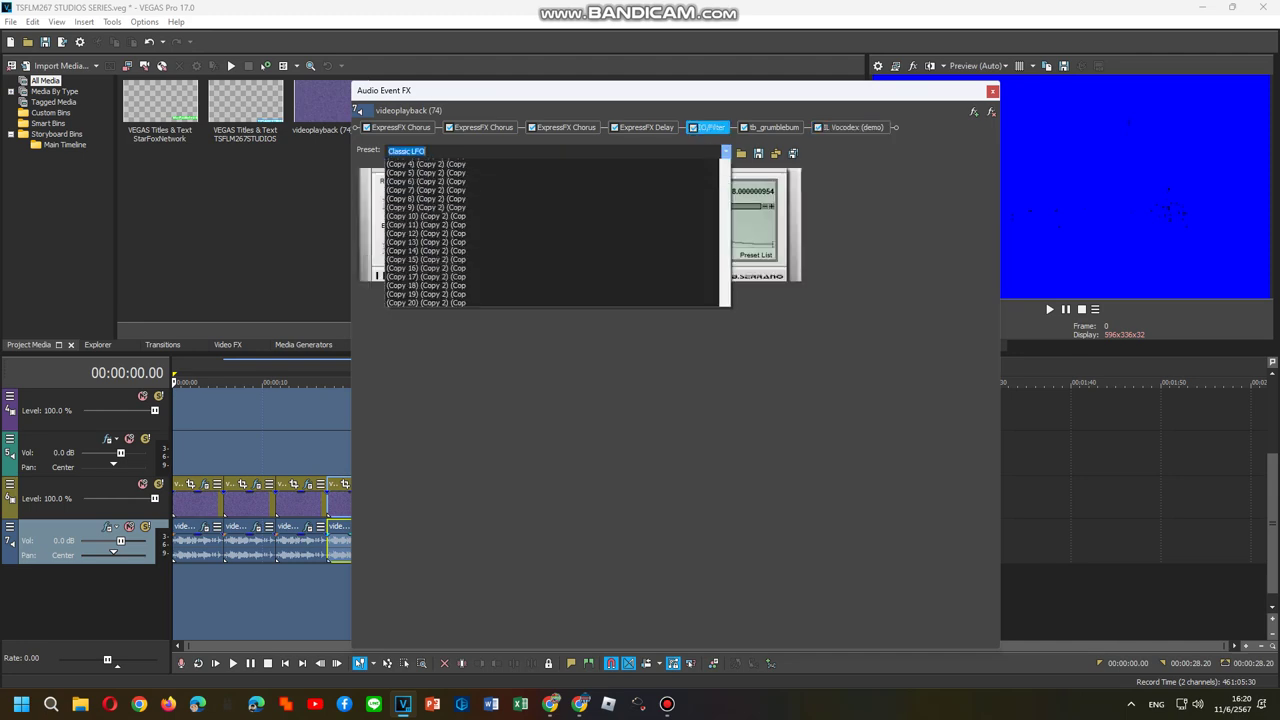
pyautogui.click(406, 233)
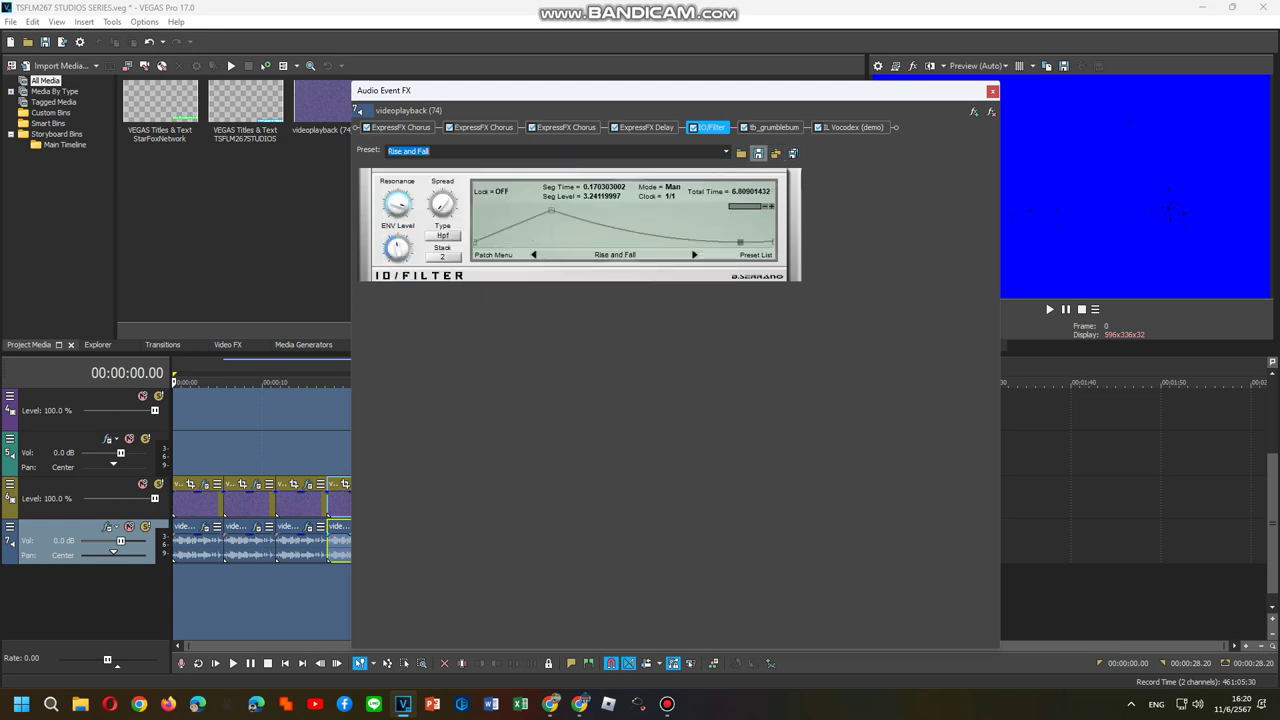
pyautogui.click(992, 91)
# Step: Add the Songup V-Z effect package to the fifth audio event
pyautogui.rightClick(414, 540)
pyautogui.click(470, 218)
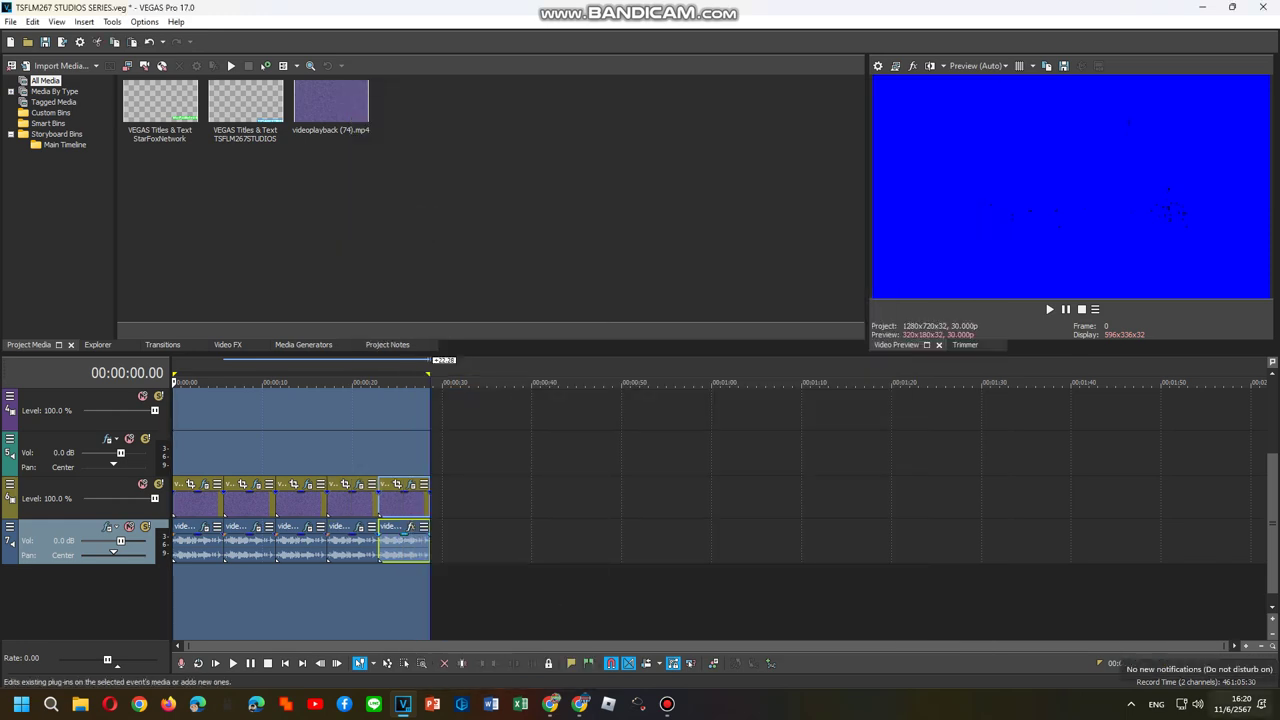
pyautogui.click(572, 277)
pyautogui.doubleClick(572, 288)
pyautogui.click(1034, 168)
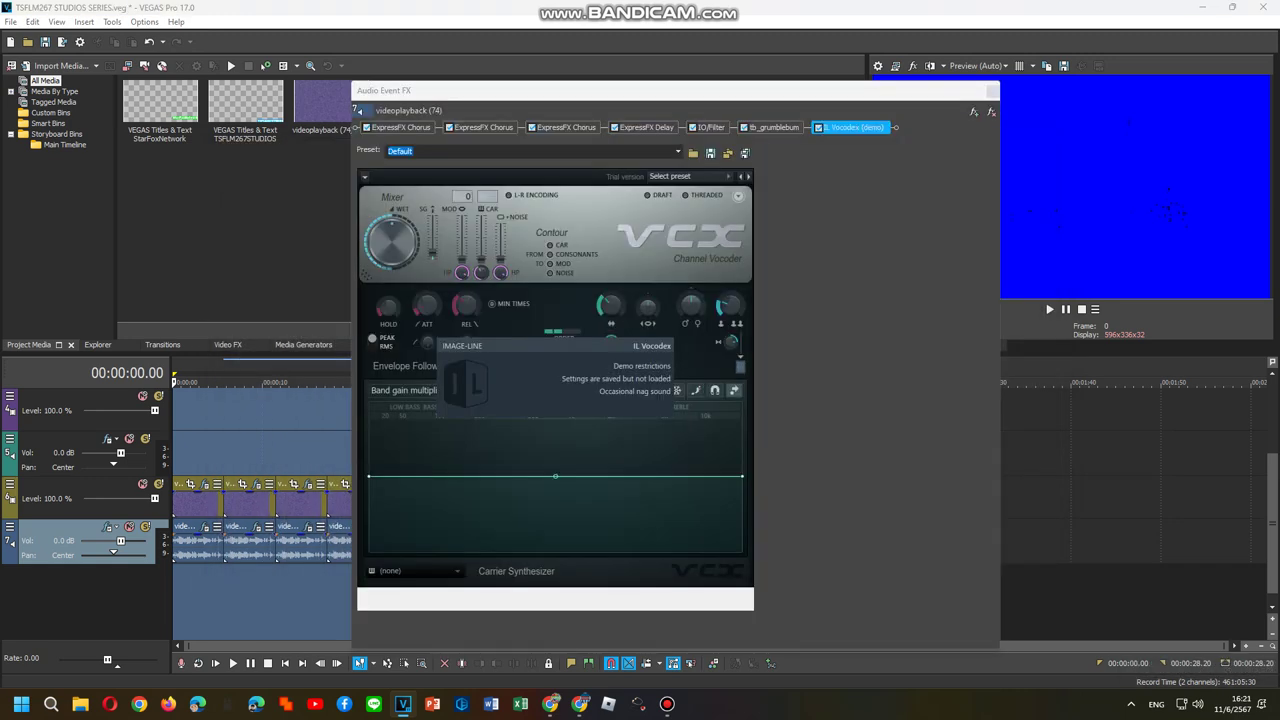
# Step: Load the For drums 2 preset in the fifth event's IL Vocodex, with the Machine 2 carrier, and close the effects window
pyautogui.click(670, 176)
pyautogui.click(690, 380)
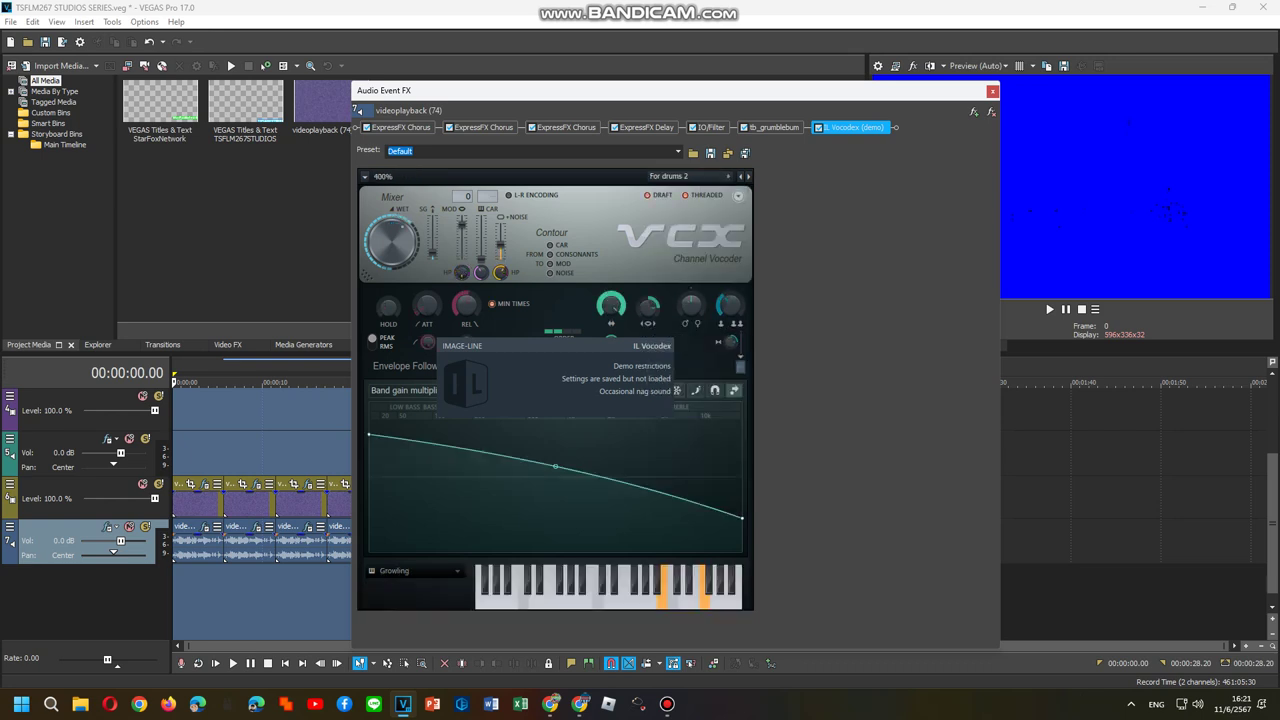
pyautogui.click(415, 571)
pyautogui.click(520, 584)
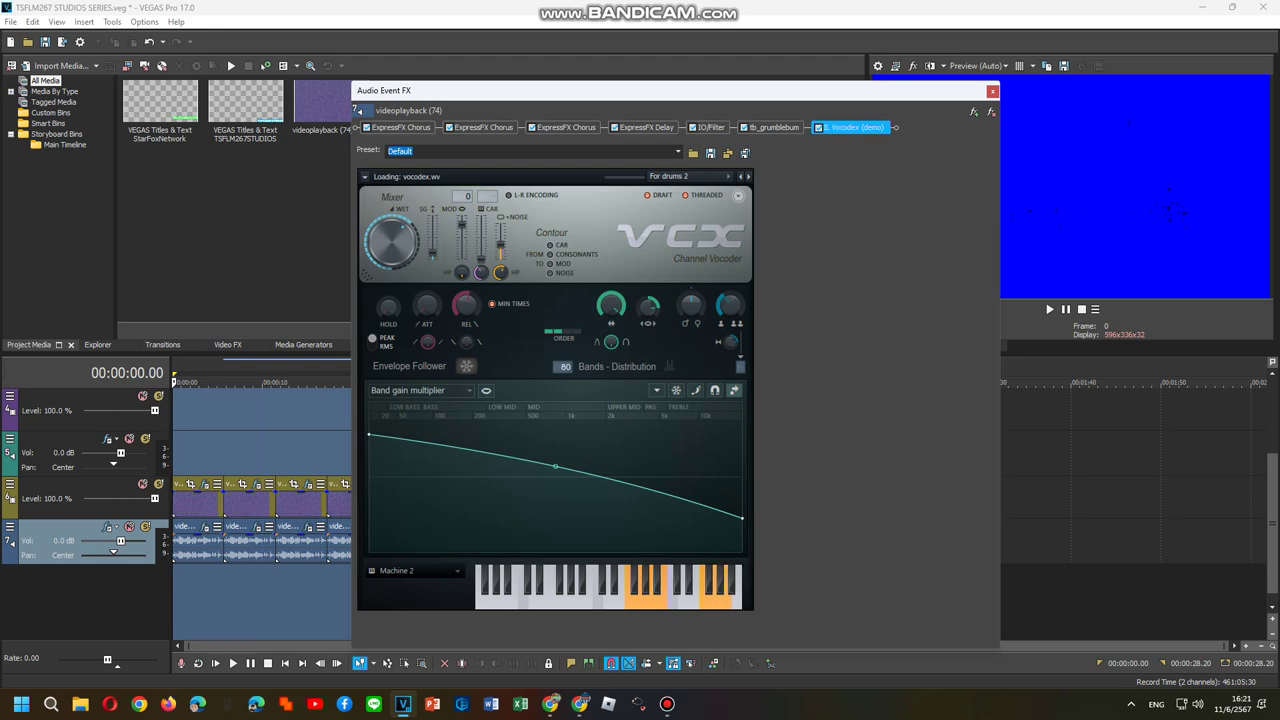
pyautogui.click(992, 91)
# Step: Review the first video event's effect chain, from the NewBlue ME Wiggle effects through Glow, Gradient Map and Brightness and Contrast
pyautogui.rightClick(228, 500)
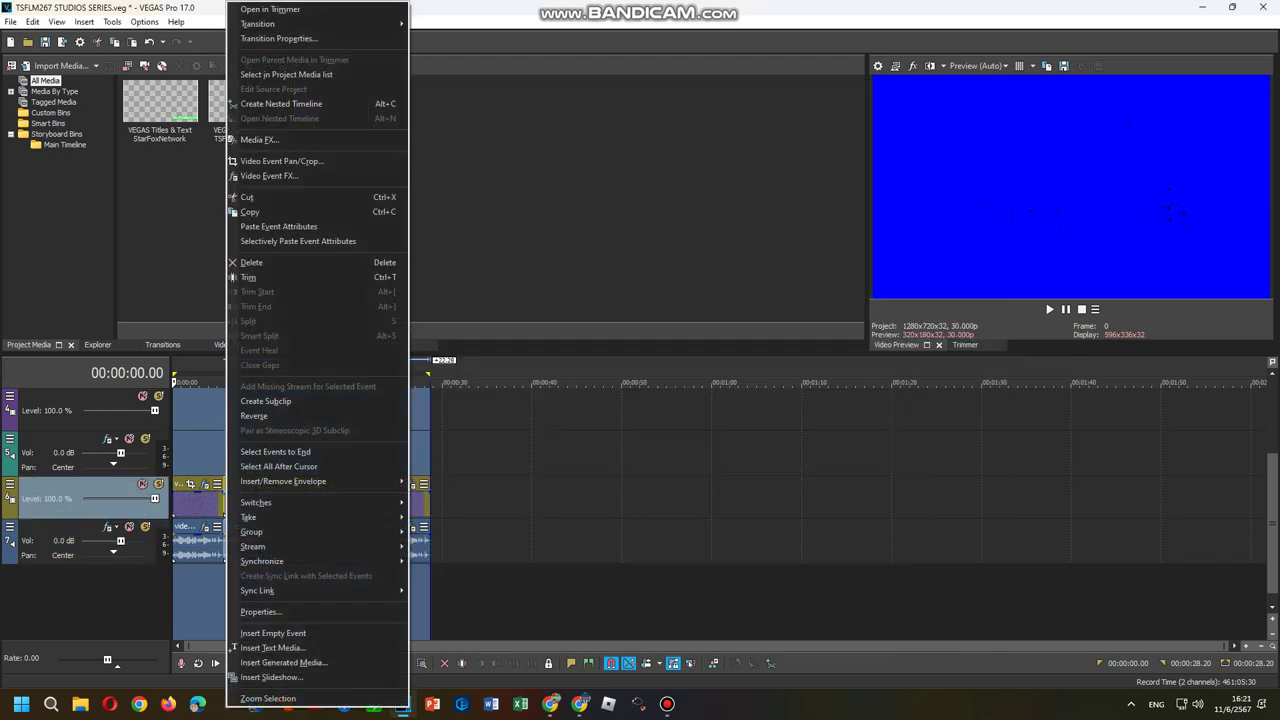
pyautogui.rightClick(192, 500)
pyautogui.click(233, 156)
pyautogui.click(348, 155)
pyautogui.click(440, 155)
pyautogui.click(533, 155)
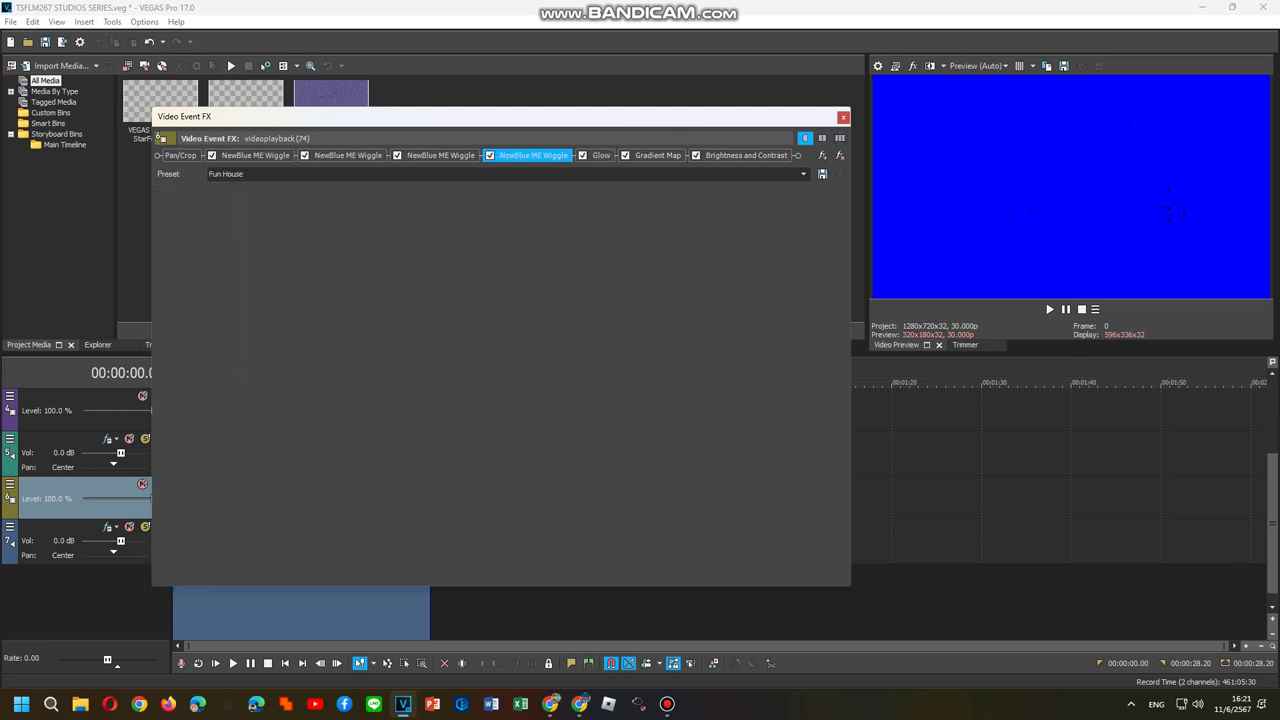
pyautogui.click(601, 155)
pyautogui.click(657, 155)
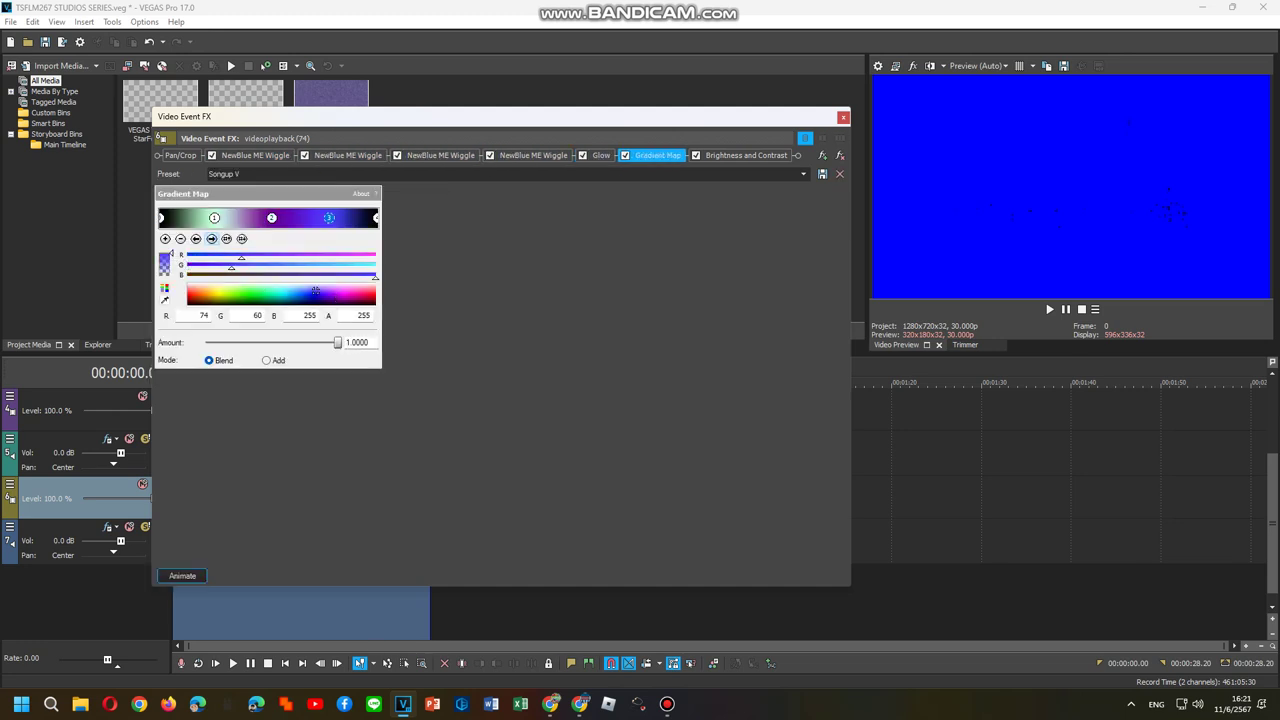
pyautogui.click(745, 155)
pyautogui.press('Escape')
# Step: Inspect the settings of each Wiggle, Glow, Gradient Map and Brightness and Contrast effect on the second video event, and close the effects window
pyautogui.rightClick(266, 500)
pyautogui.click(300, 148)
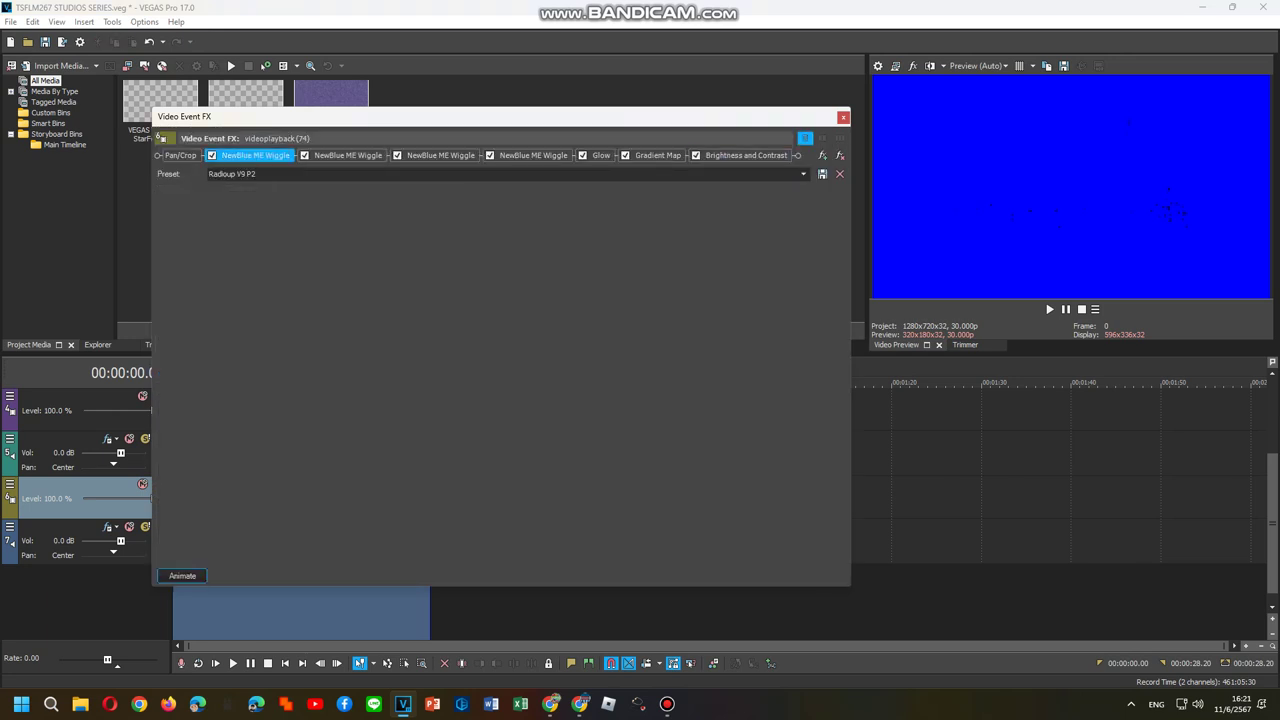
pyautogui.click(348, 155)
pyautogui.click(440, 155)
pyautogui.click(533, 155)
pyautogui.click(601, 155)
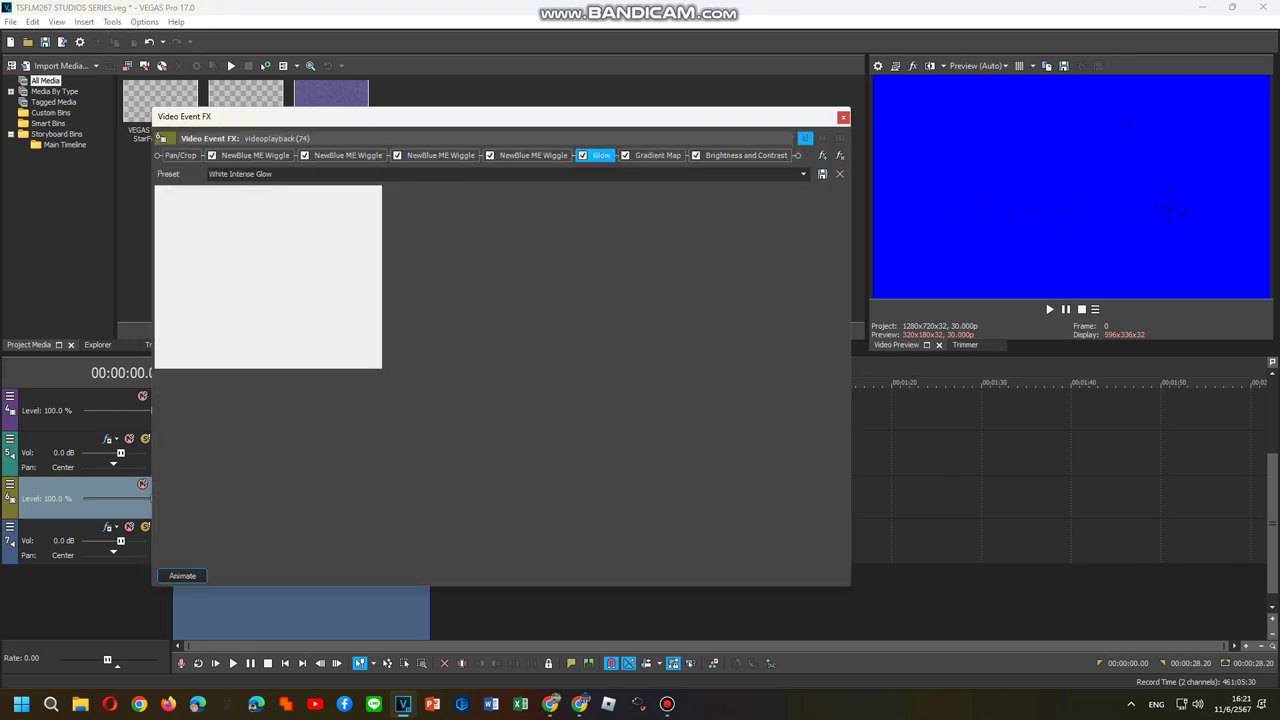
pyautogui.click(657, 155)
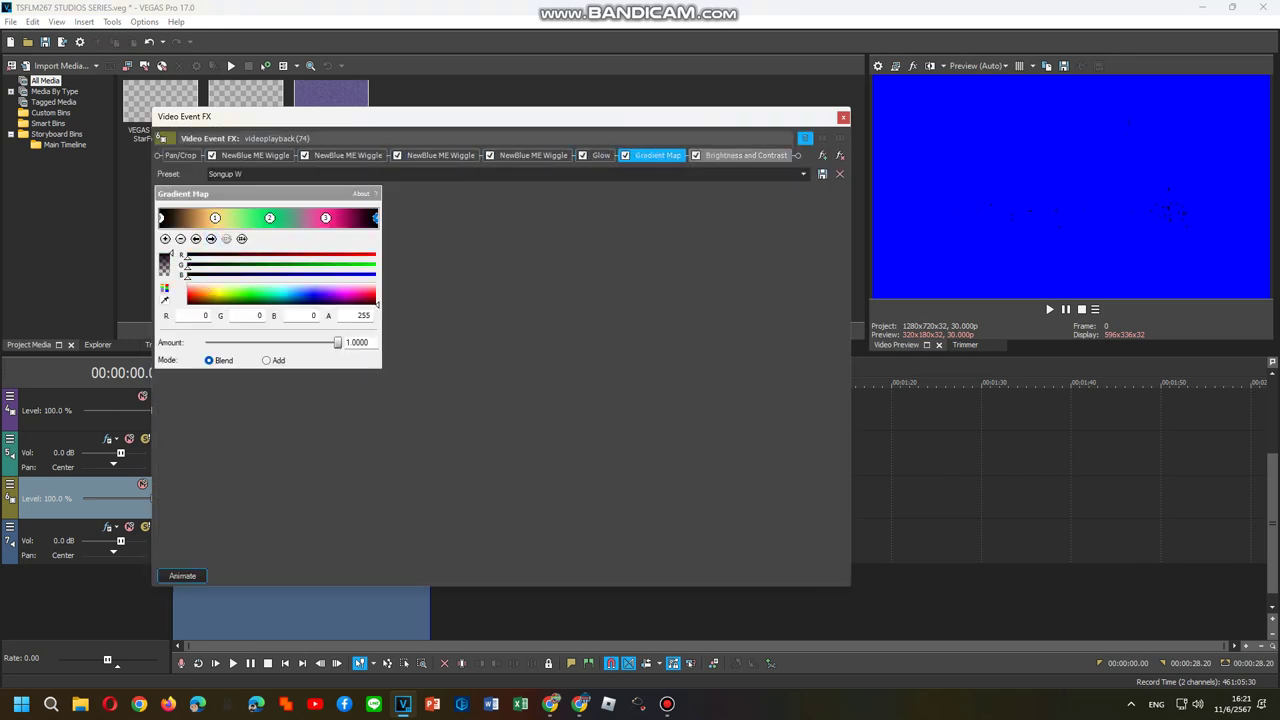
pyautogui.click(745, 155)
pyautogui.click(843, 117)
# Step: Go through the third video event's Wiggle, Glow, Gradient Map and Brightness and Contrast settings, and close the effects window
pyautogui.rightClick(288, 500)
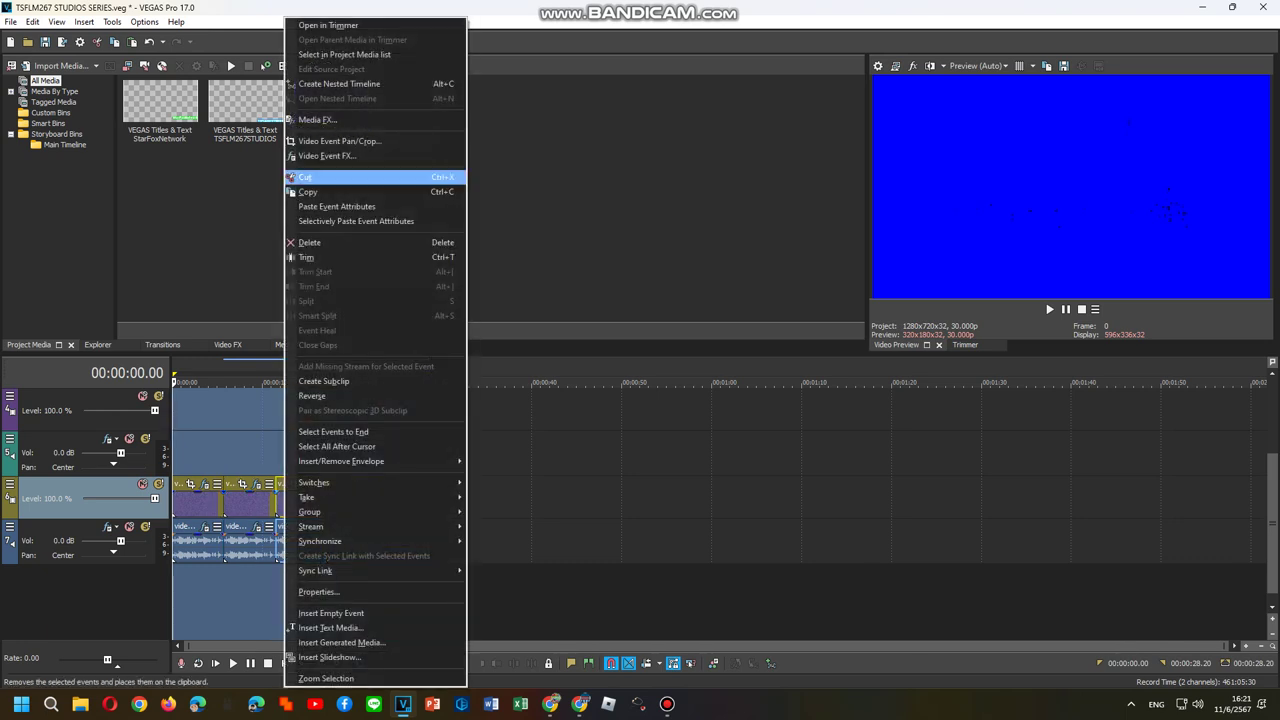
pyautogui.click(372, 155)
pyautogui.click(347, 155)
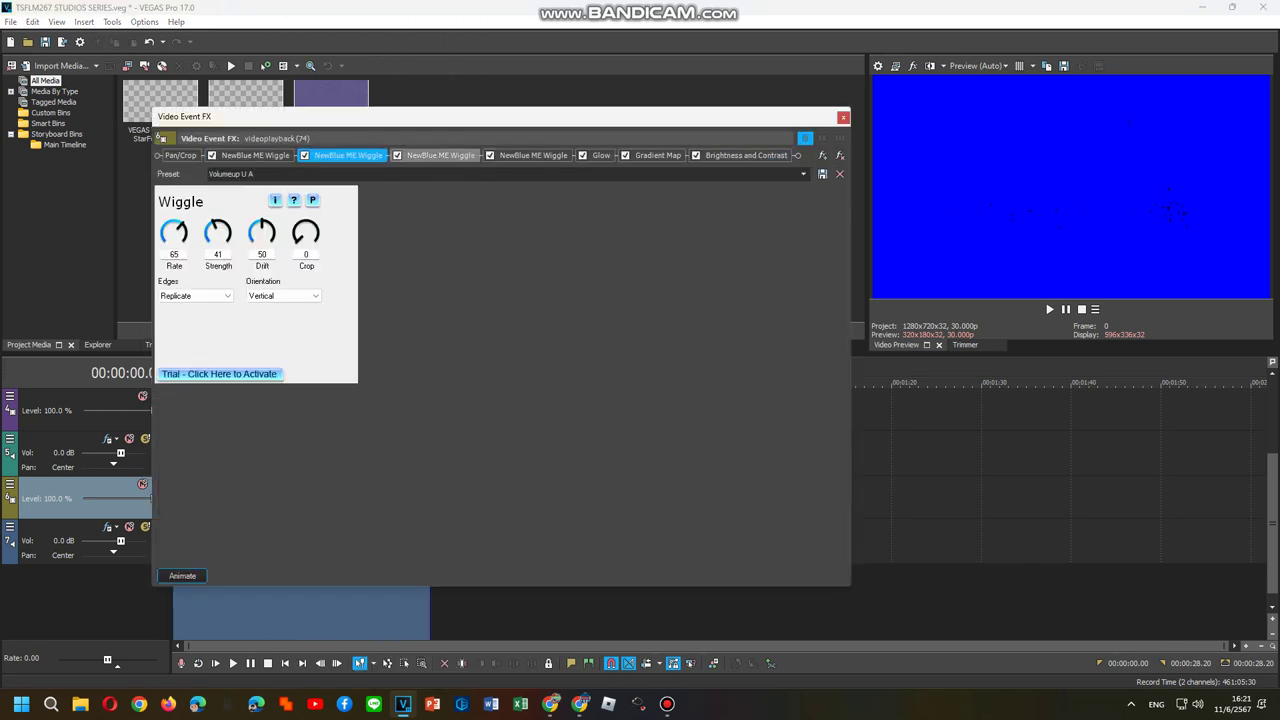
pyautogui.click(440, 155)
pyautogui.click(533, 155)
pyautogui.click(600, 155)
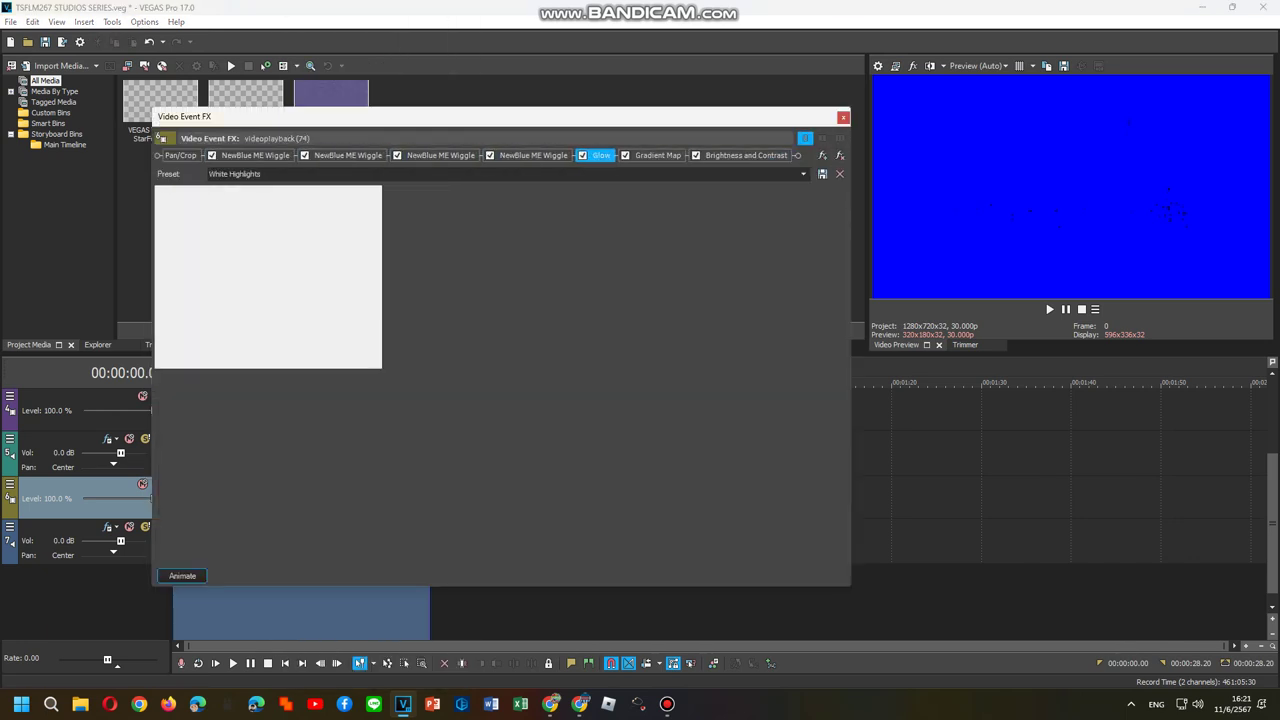
pyautogui.click(657, 155)
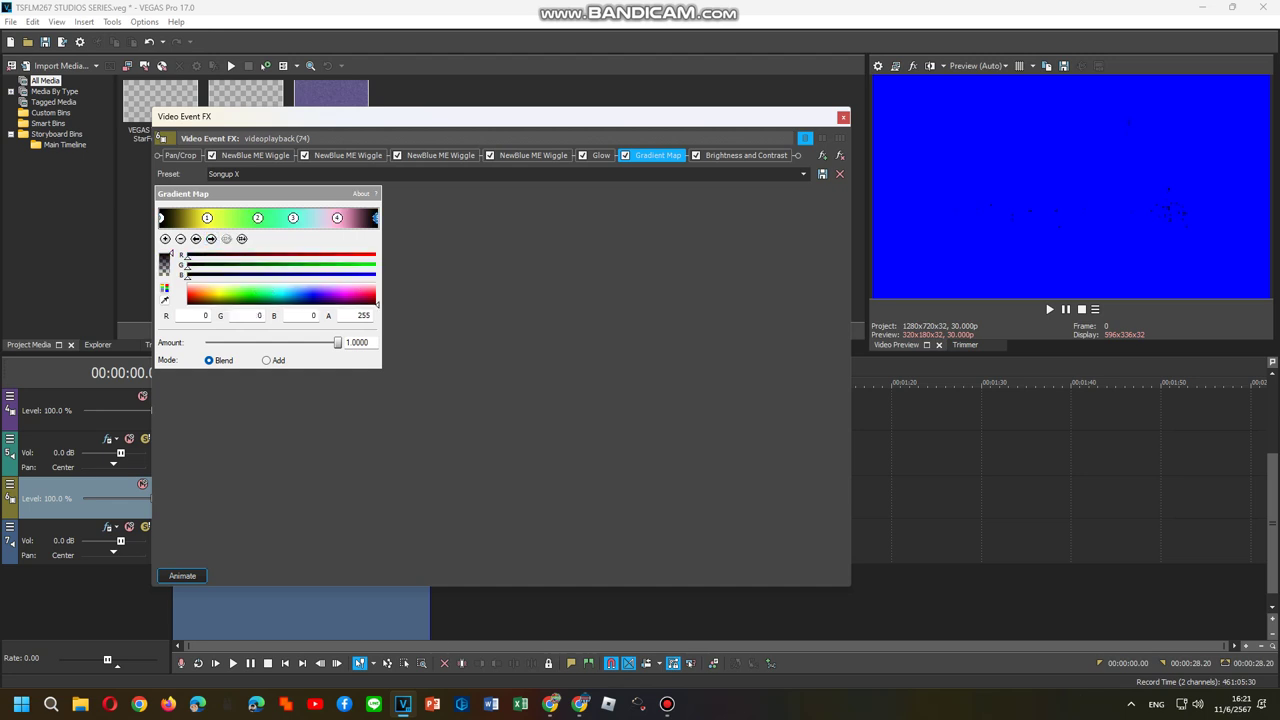
pyautogui.click(745, 155)
pyautogui.click(843, 117)
# Step: Check the presets of the fourth video event's Wiggle, Glow, Gradient Map and Brightness and Contrast effects, and close the effects window
pyautogui.rightClick(346, 495)
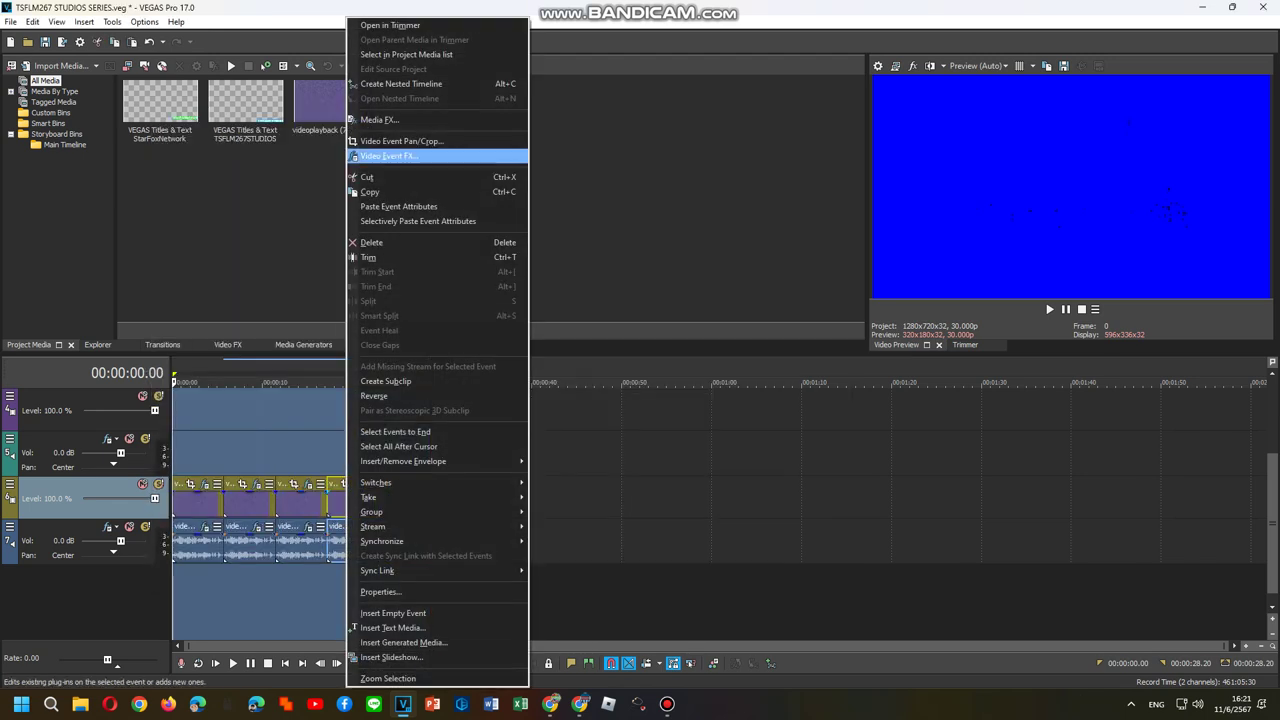
pyautogui.click(389, 156)
pyautogui.click(347, 155)
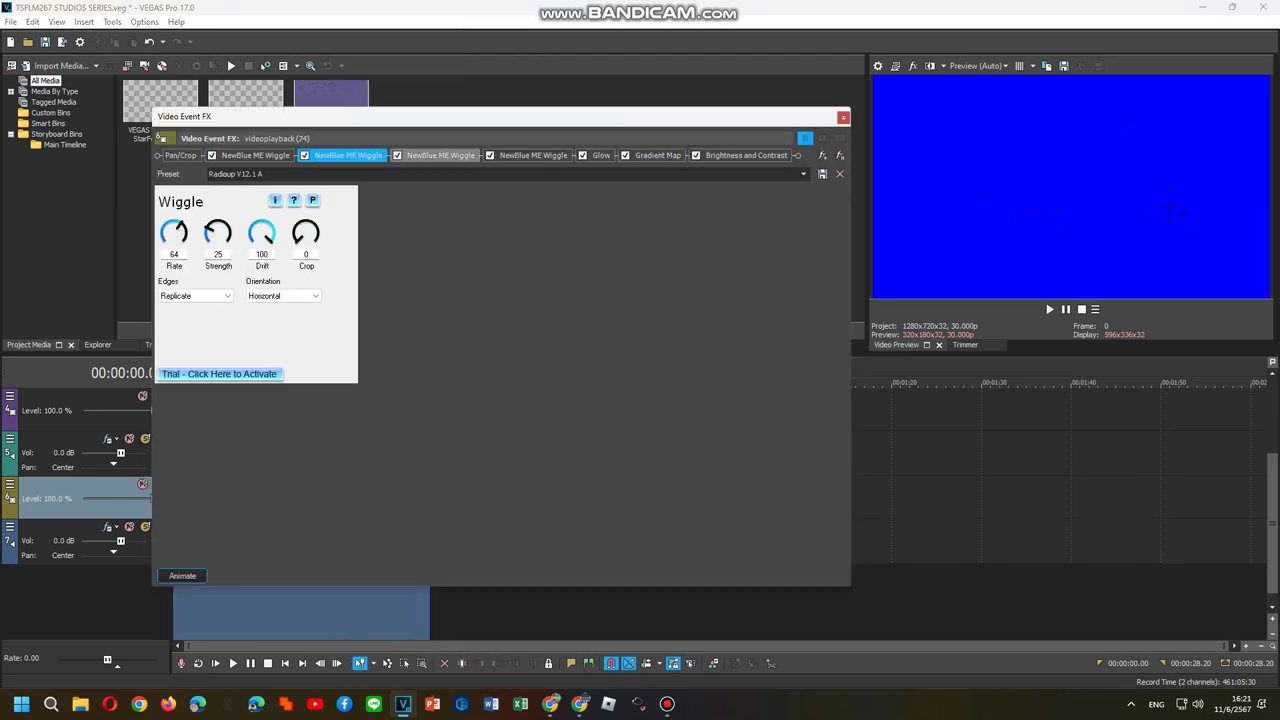
pyautogui.click(440, 155)
pyautogui.click(533, 155)
pyautogui.click(600, 155)
pyautogui.click(657, 155)
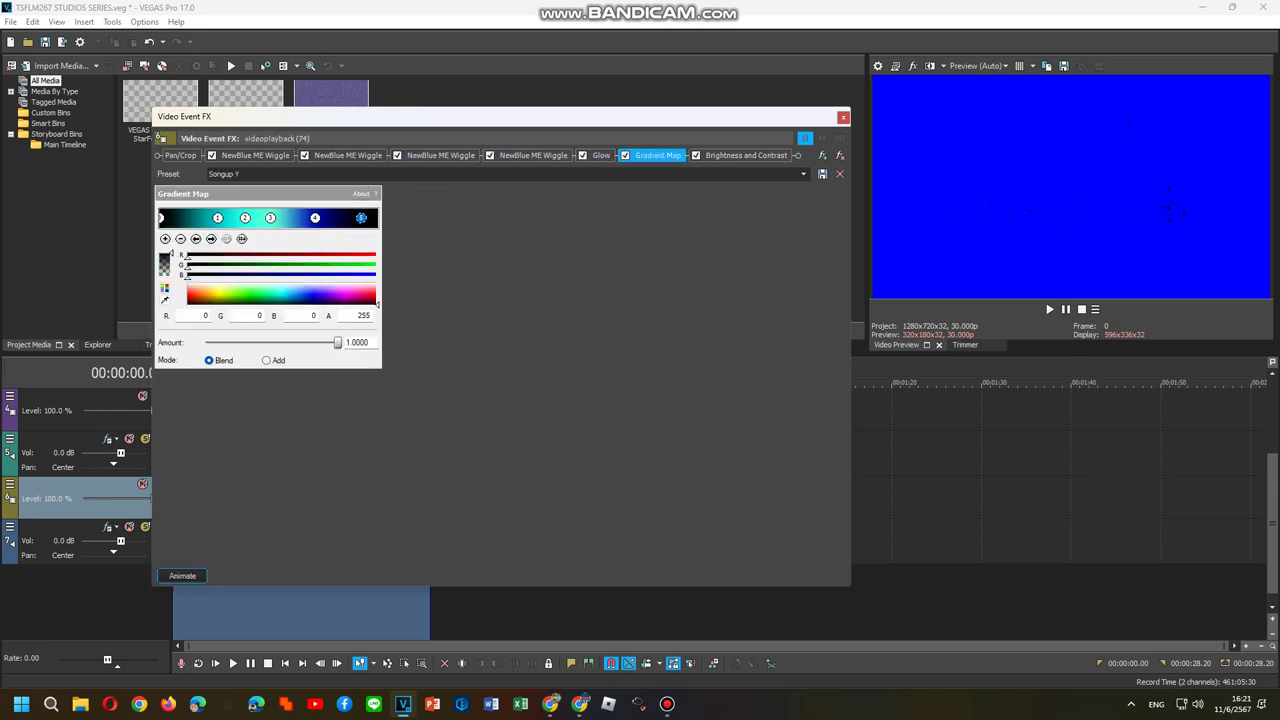
pyautogui.click(745, 155)
pyautogui.click(843, 117)
# Step: Examine the fifth video event's effect chain, covering its four Wiggle effects, Glow and Gradient Map
pyautogui.rightClick(410, 528)
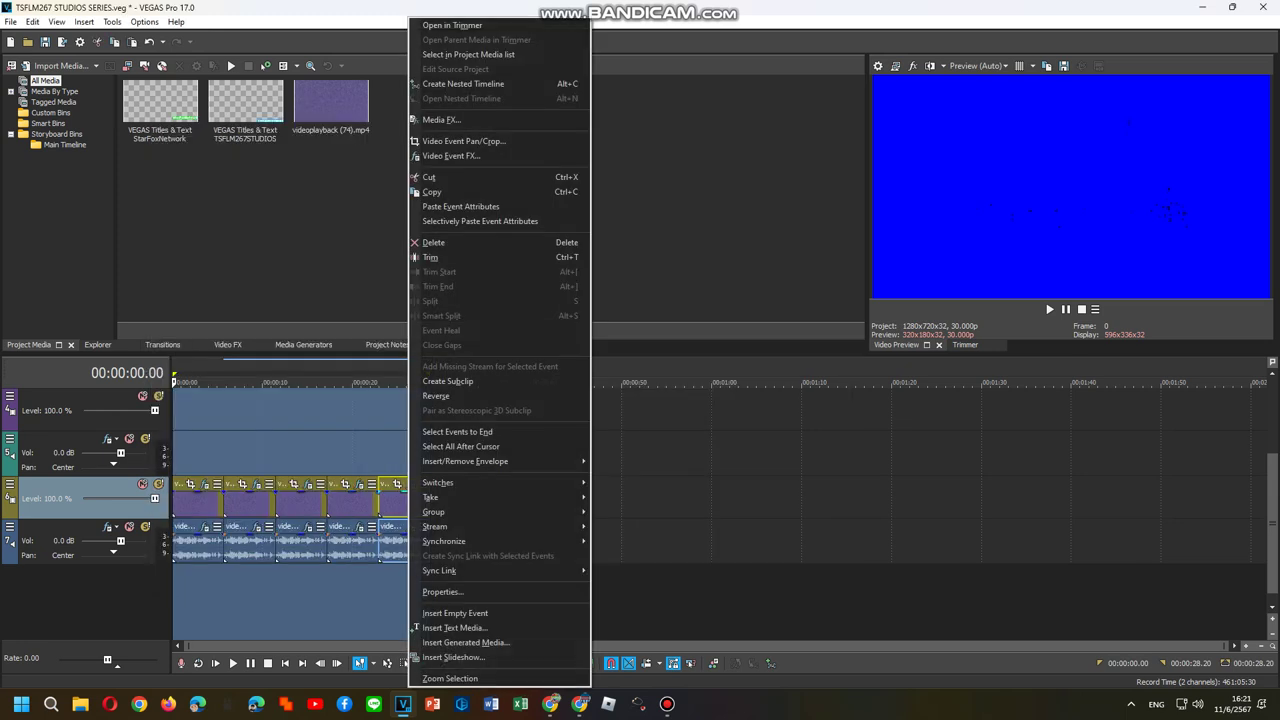
pyautogui.click(470, 155)
pyautogui.click(255, 155)
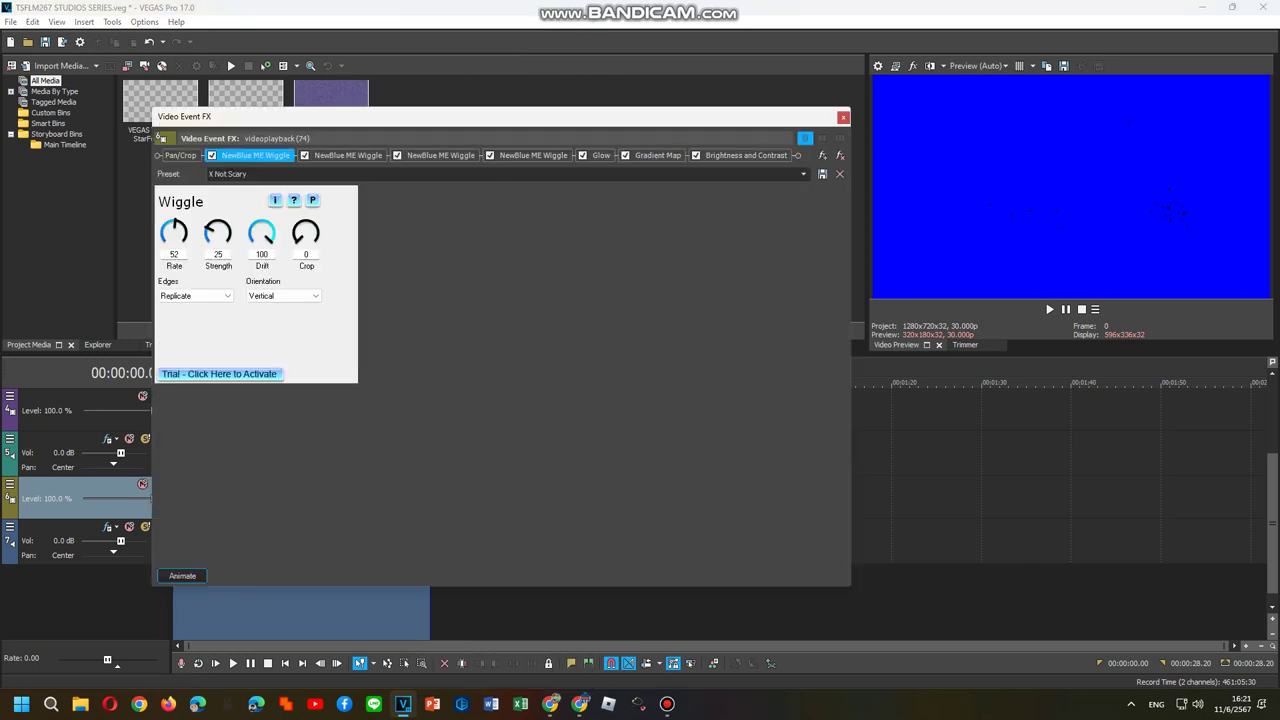
pyautogui.click(347, 155)
pyautogui.click(440, 155)
pyautogui.click(533, 155)
pyautogui.click(601, 155)
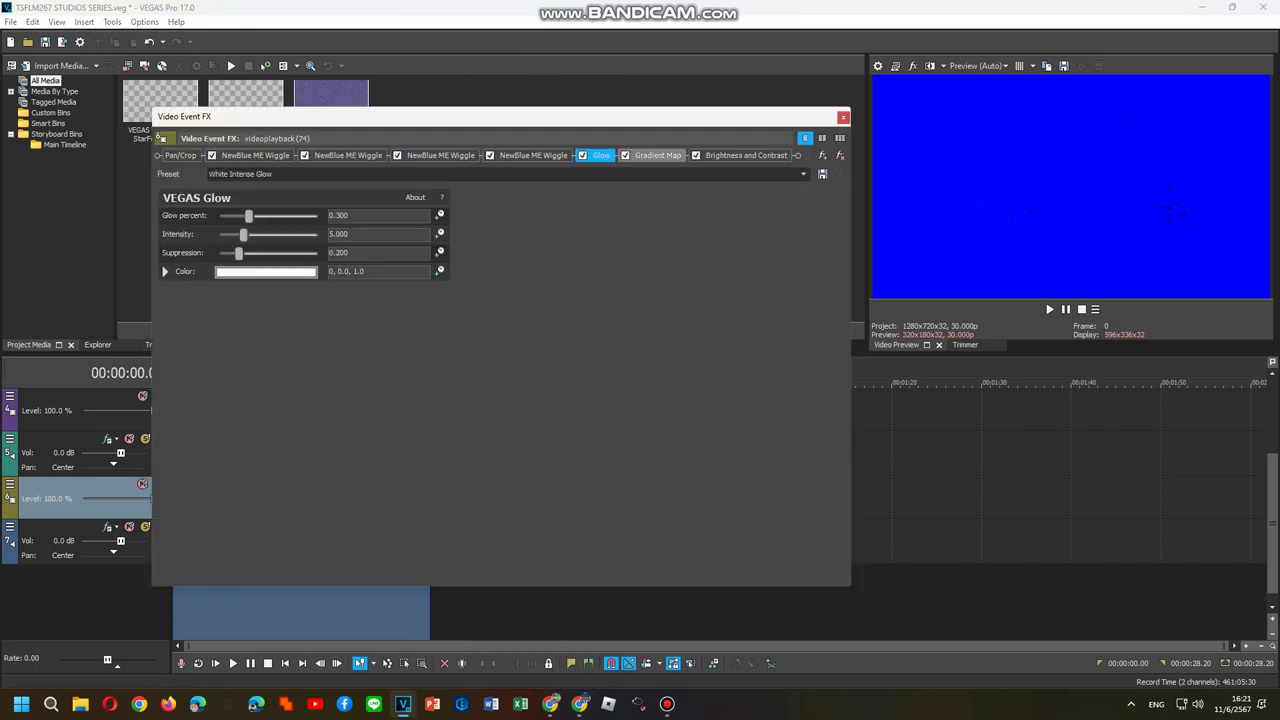
pyautogui.click(657, 155)
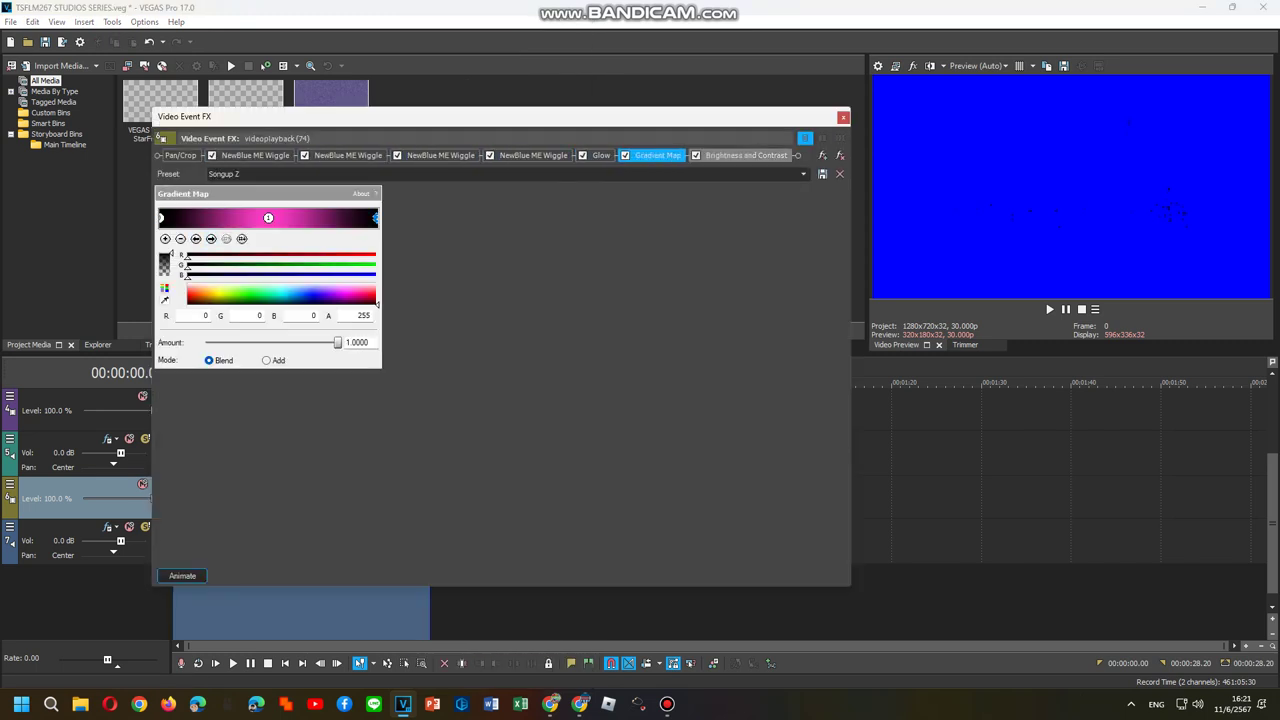